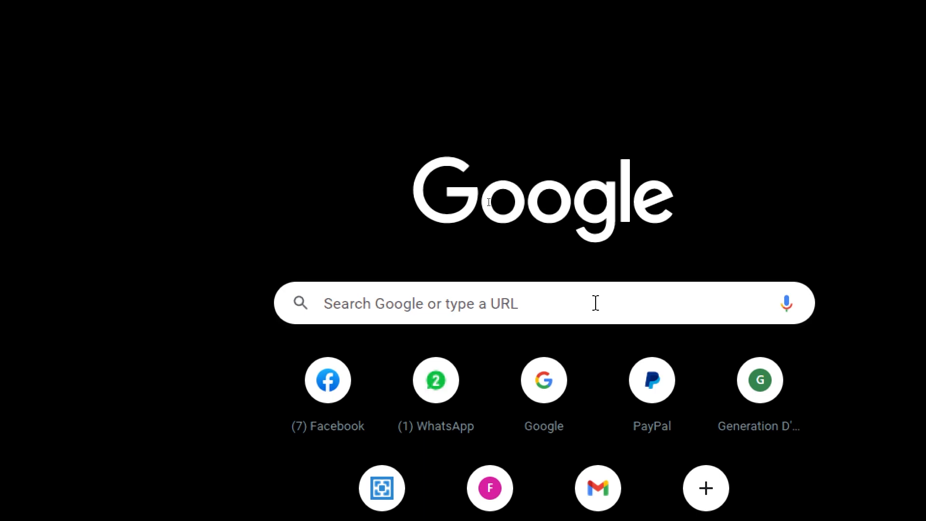
Search Google for the company Sendinblue
click(595, 303)
text(senin)
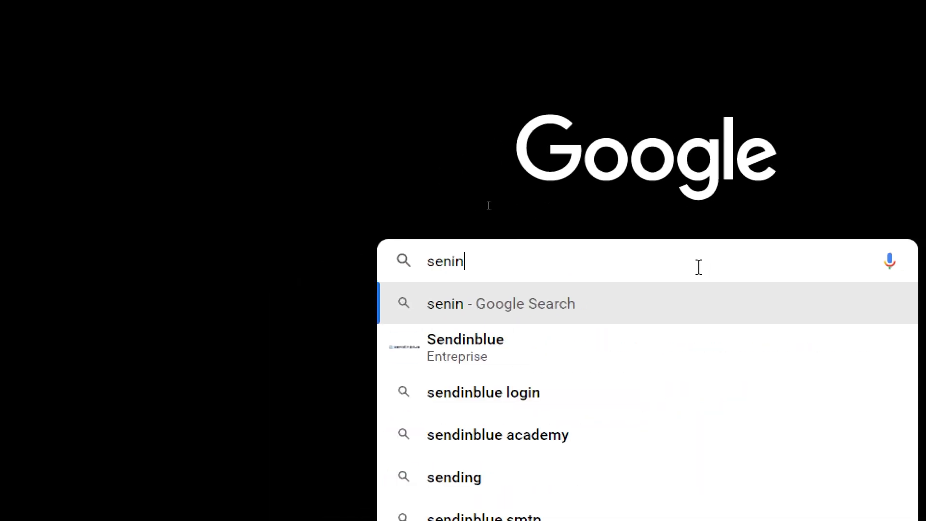
click(464, 361)
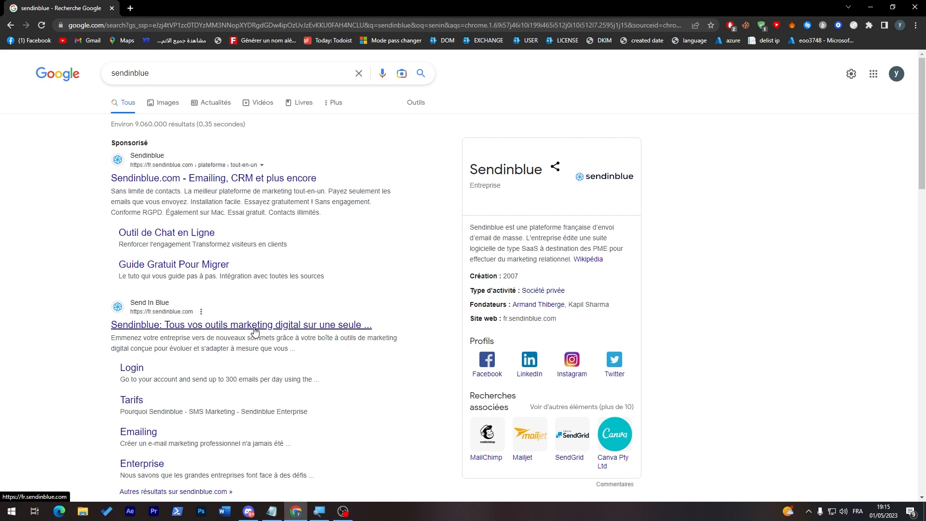
Refine the search to "sendinblue eng" and open the sponsored "SendinBlue - Emails & SMS" result
click(175, 73)
text(eng)
key(Return)
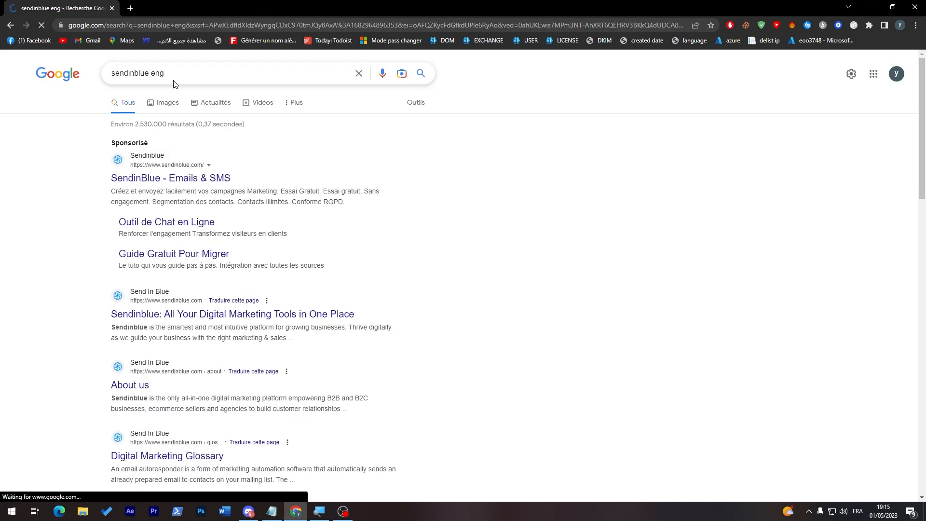
click(225, 179)
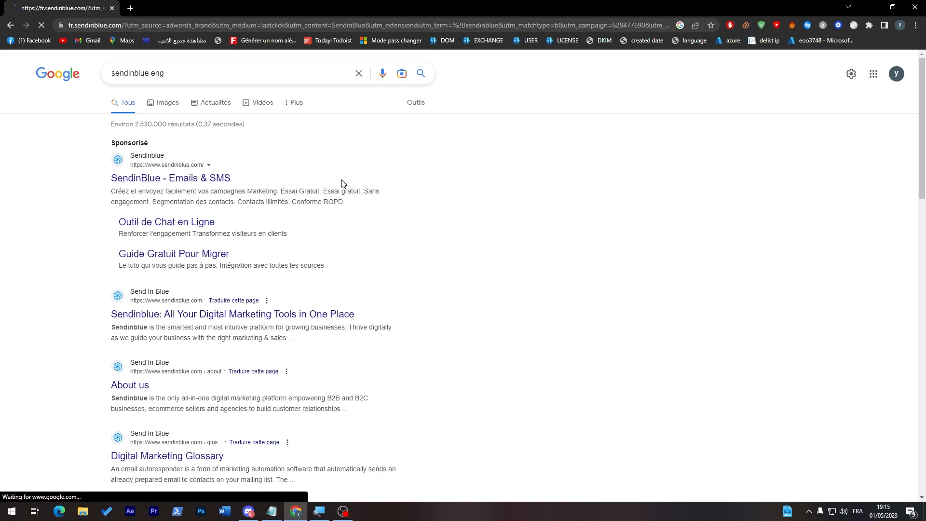
Try to load the site's base address without the country prefix and tracking parameters
drag(922, 97, 925, 492)
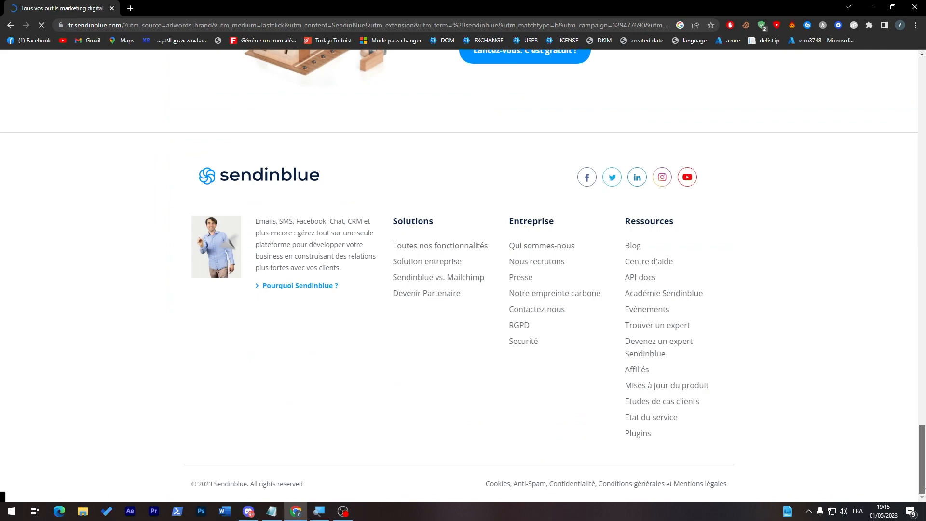
click(74, 28)
key(BackSpace)
key(BackSpace)
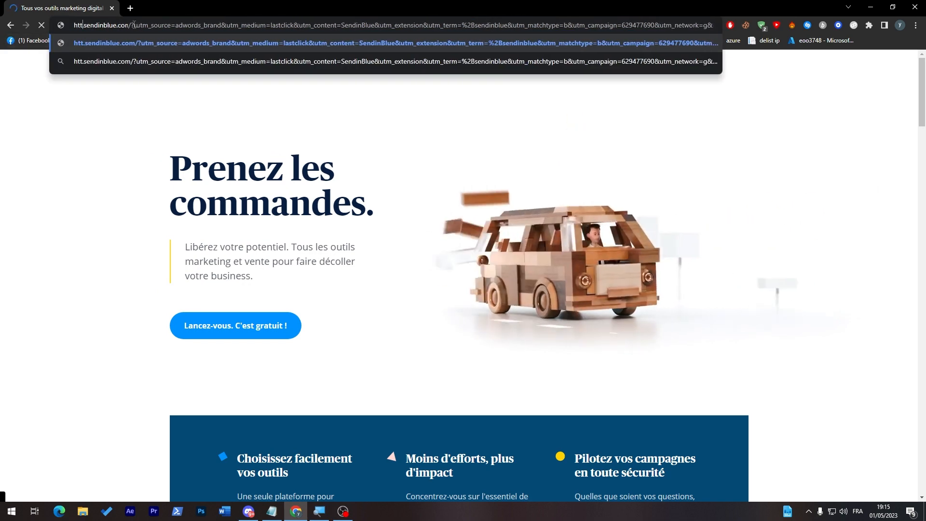
drag(124, 25, 904, 20)
key(BackSpace)
key(Return)
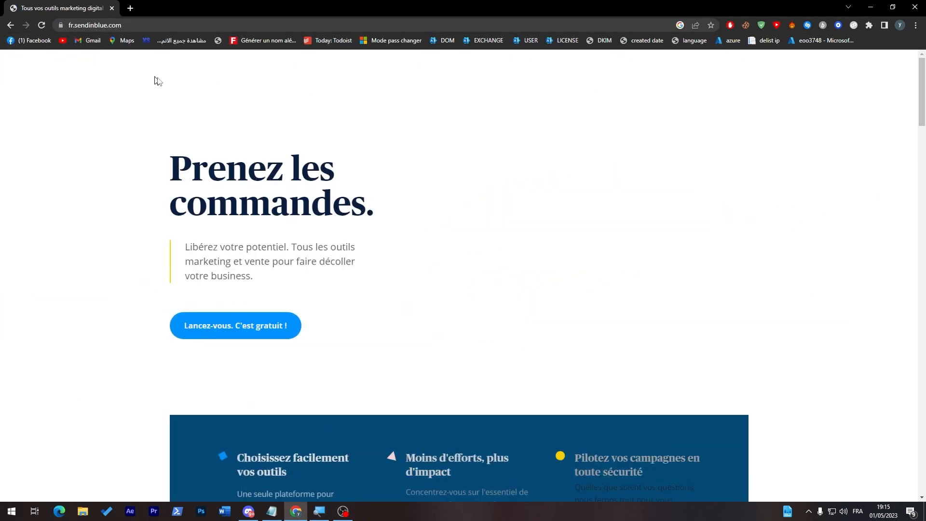
Switch the Sendinblue website language to English and open the free sign-up form
click(579, 71)
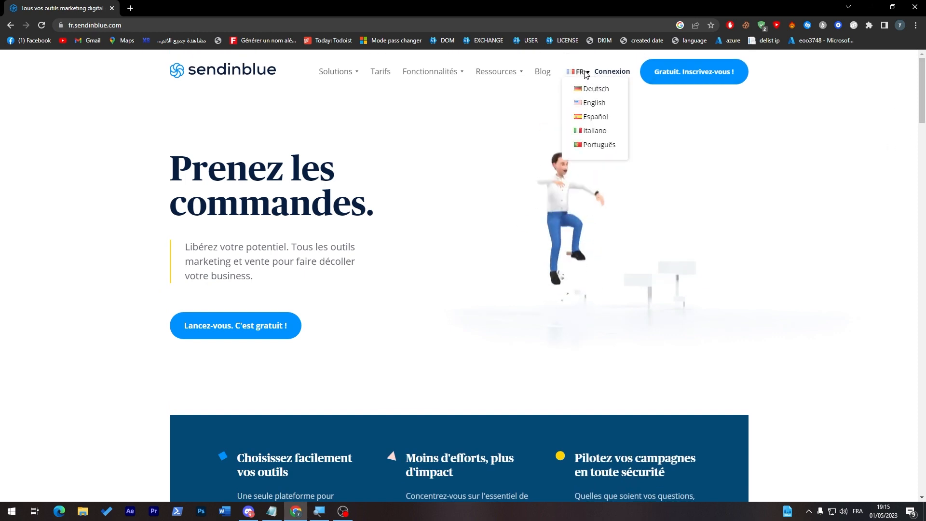
click(592, 103)
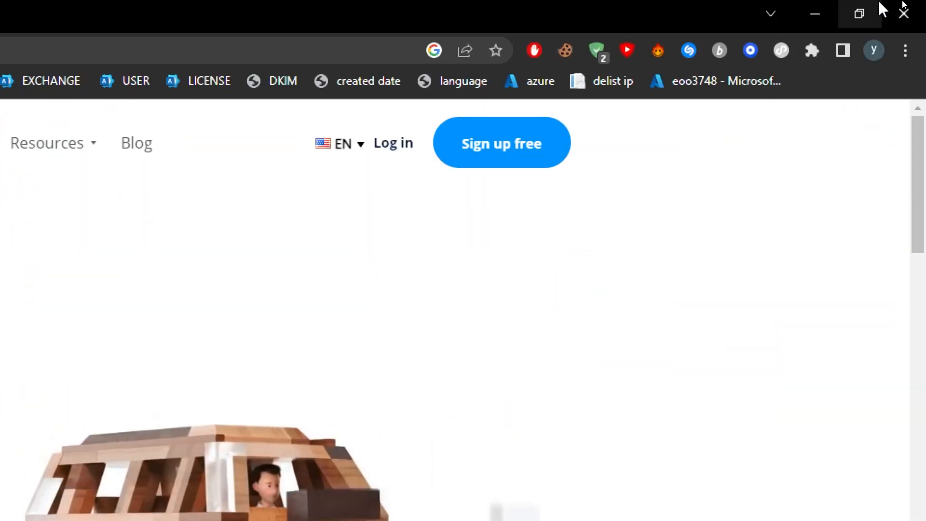
click(481, 153)
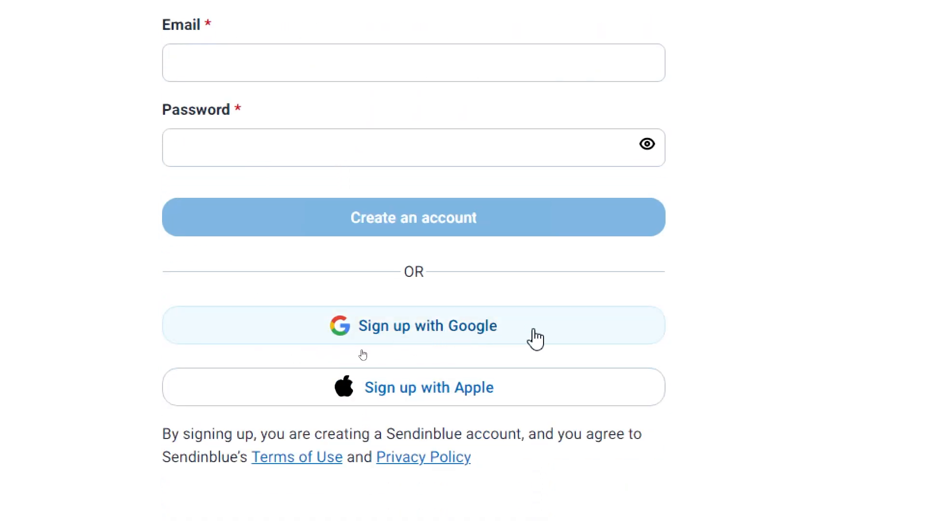
Sign up with an existing Google account and accept all cookies on the onboarding page
click(406, 337)
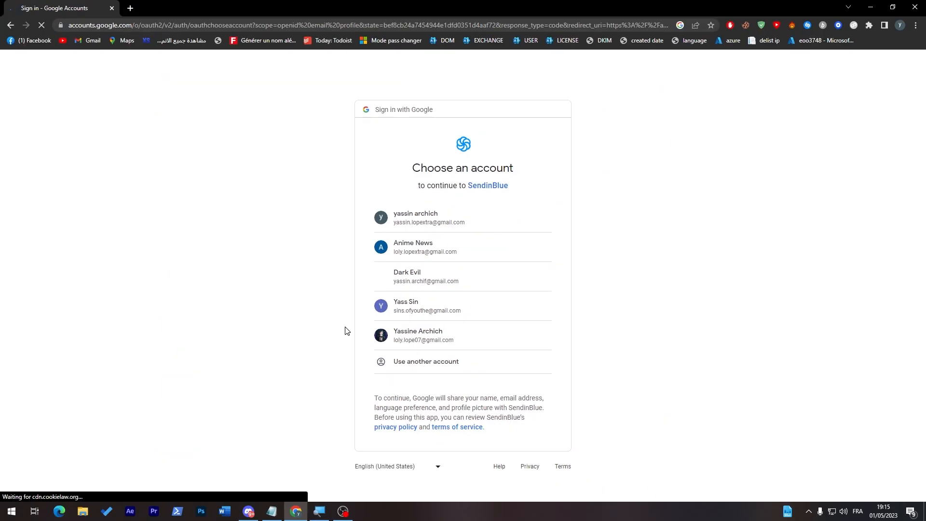
click(410, 231)
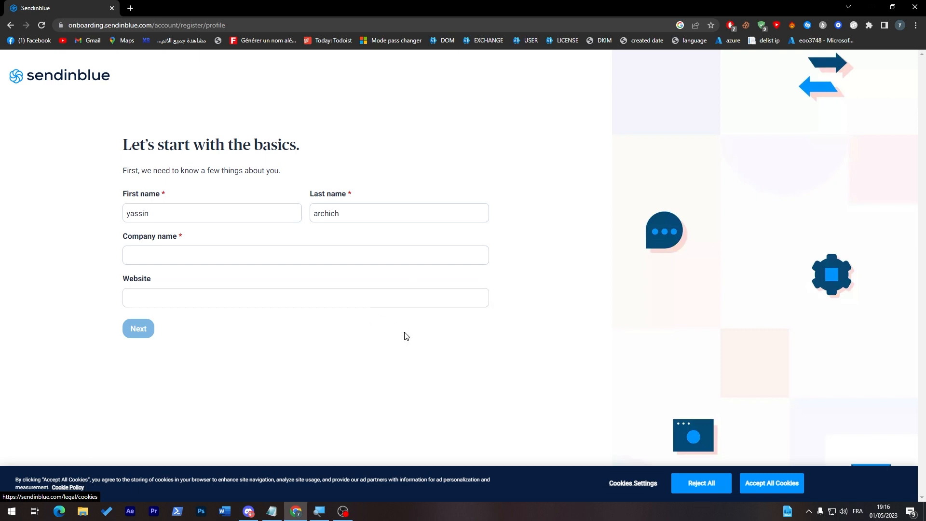
click(767, 486)
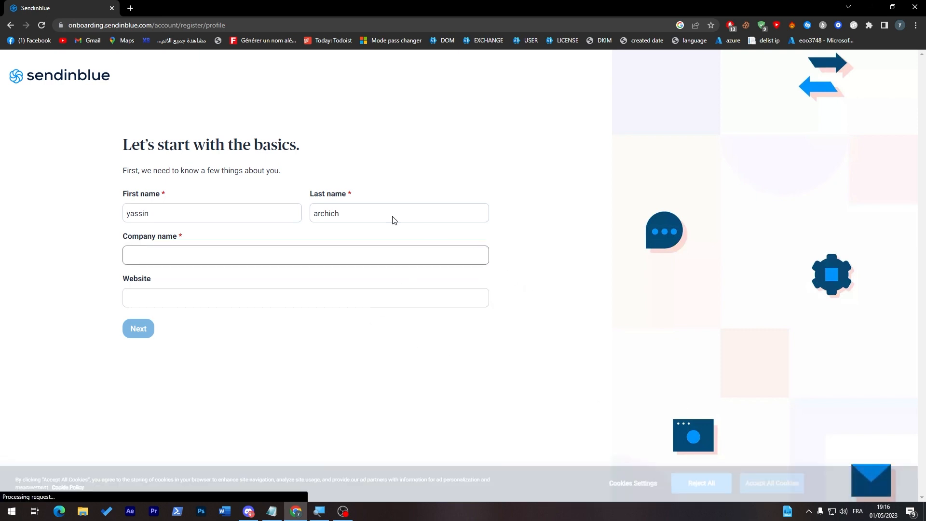
Enter "Tutorial" as the company name, leave the website empty and continue to the company details
click(176, 255)
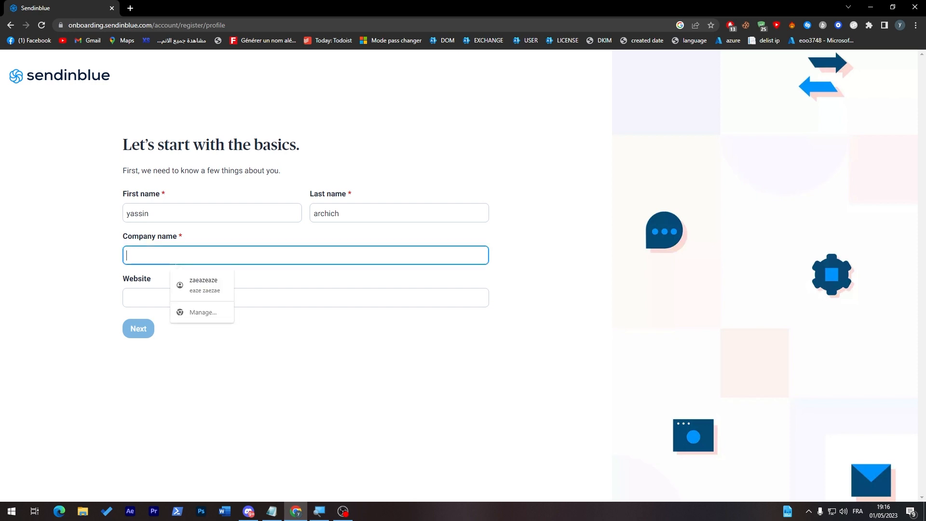
text(Tutorial)
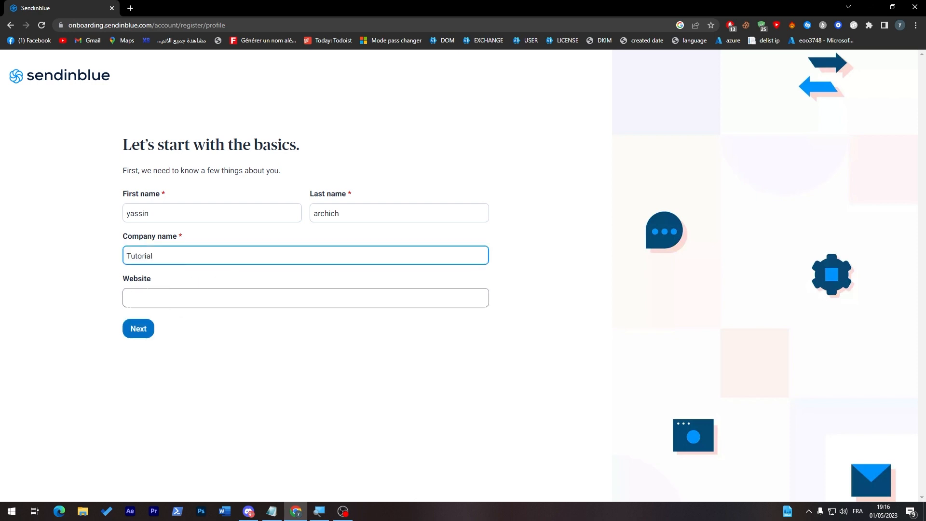
click(117, 279)
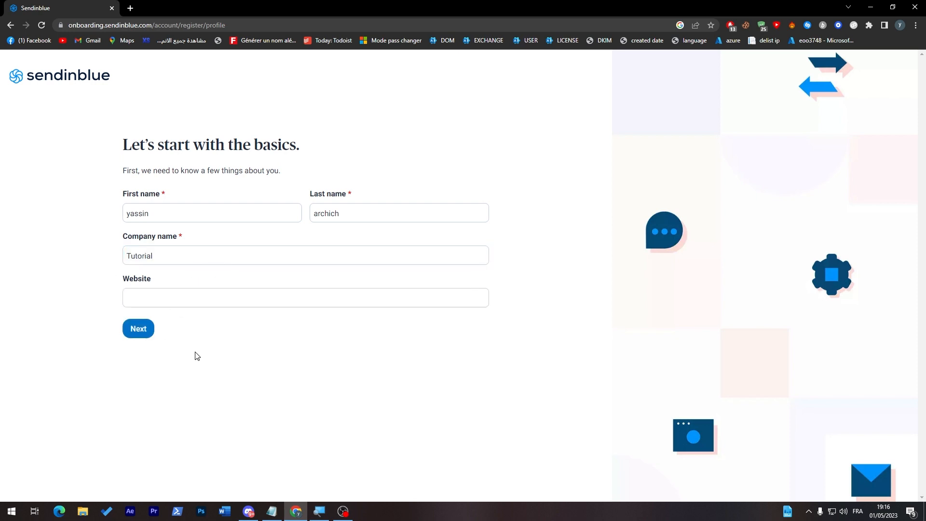
click(150, 334)
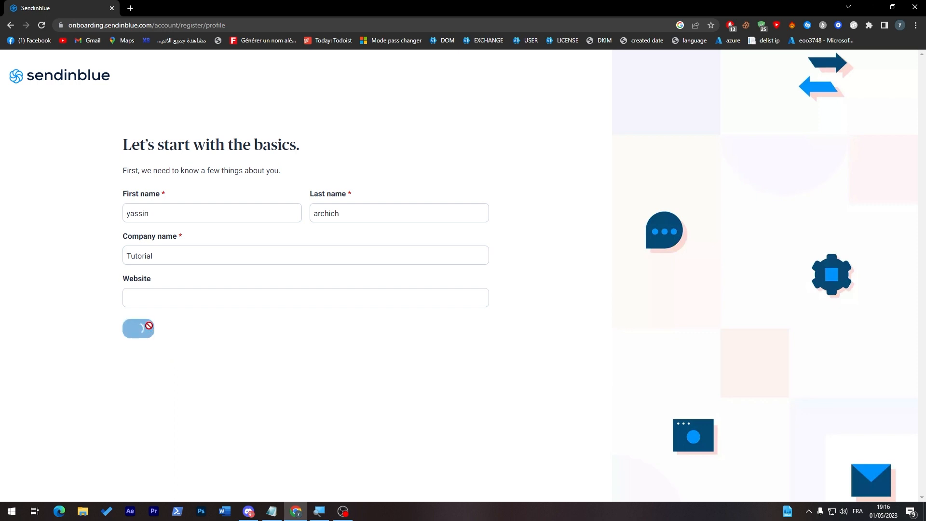
Fill in the company's address, zipcode and city from the first saved address, choose Spain as the country and continue
drag(123, 140, 274, 149)
click(300, 158)
click(214, 213)
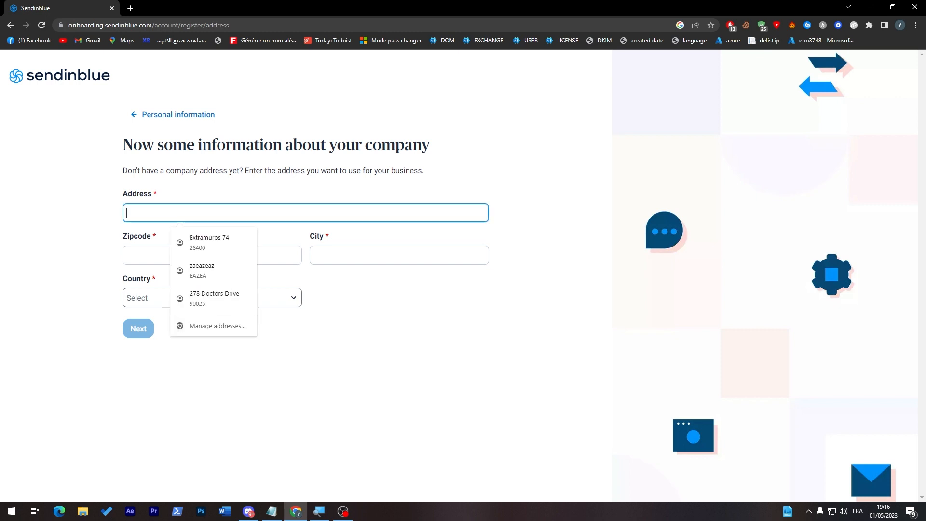
click(200, 240)
click(220, 299)
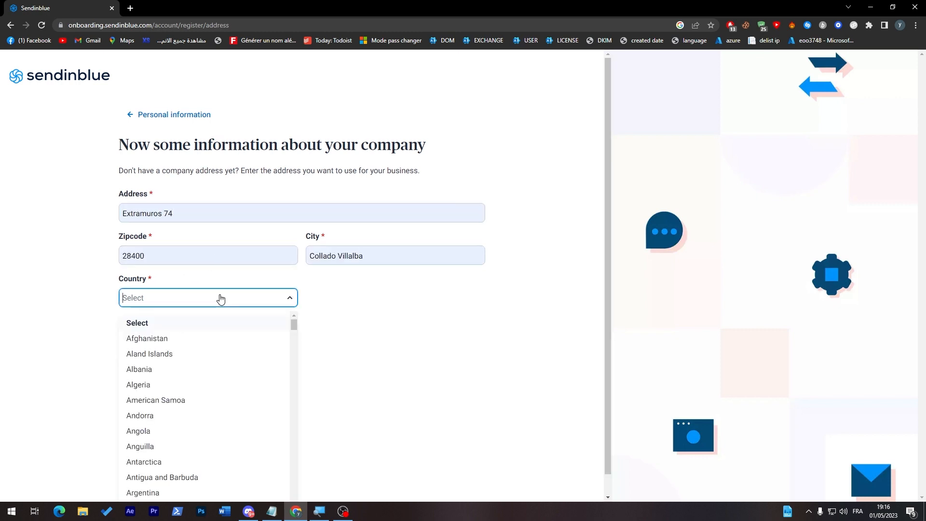
text(sp)
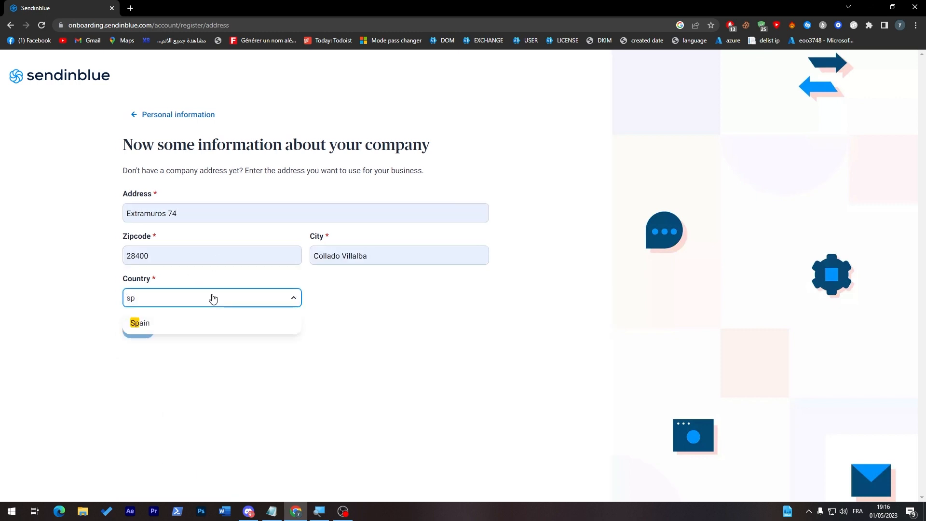
click(196, 323)
click(138, 328)
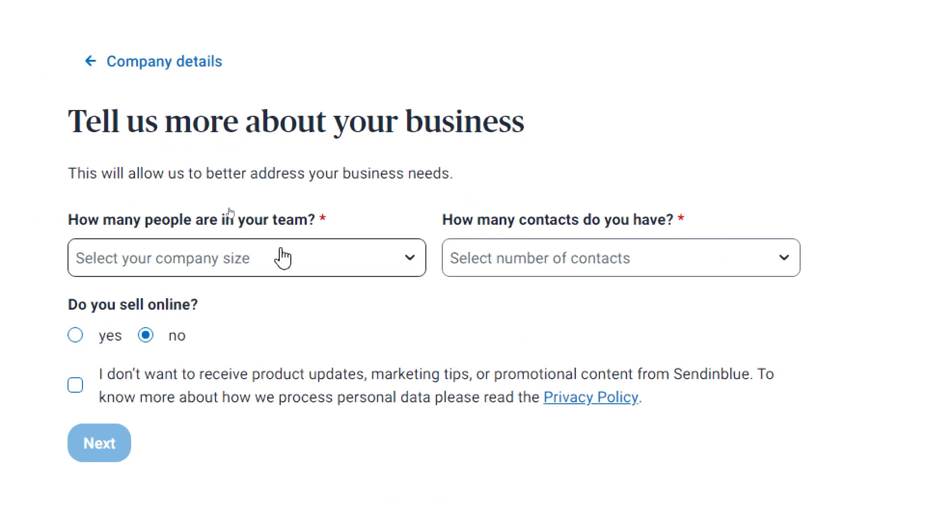
Set the team size to "0-1 employee" and the contact count to "No contacts yet", then submit the business details
click(279, 270)
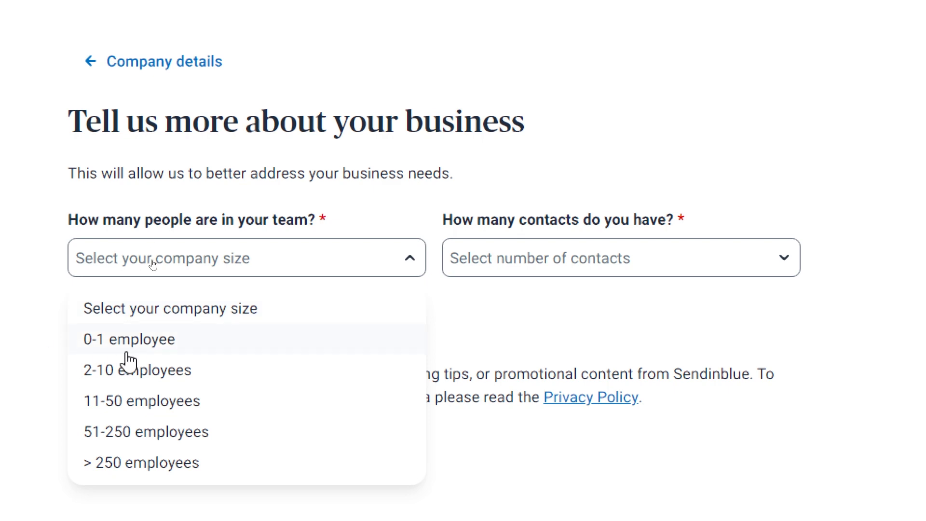
click(204, 341)
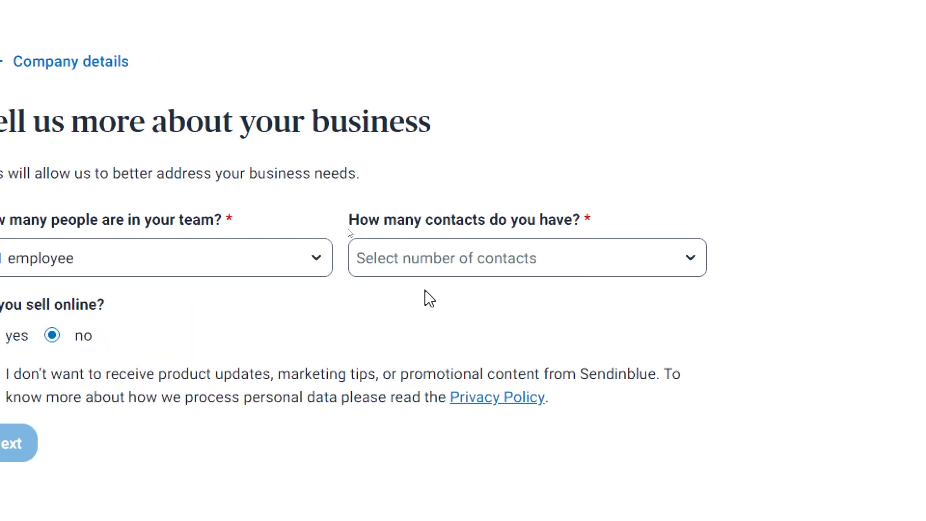
click(428, 263)
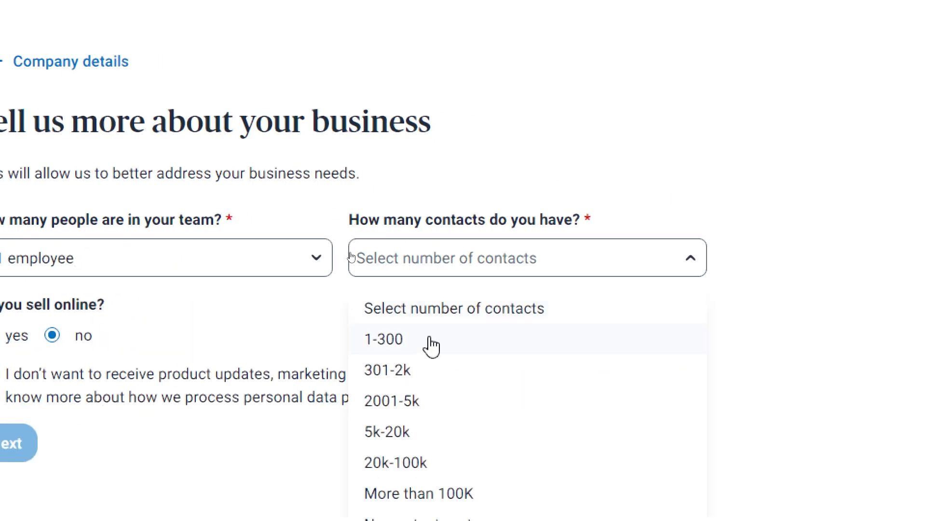
click(478, 429)
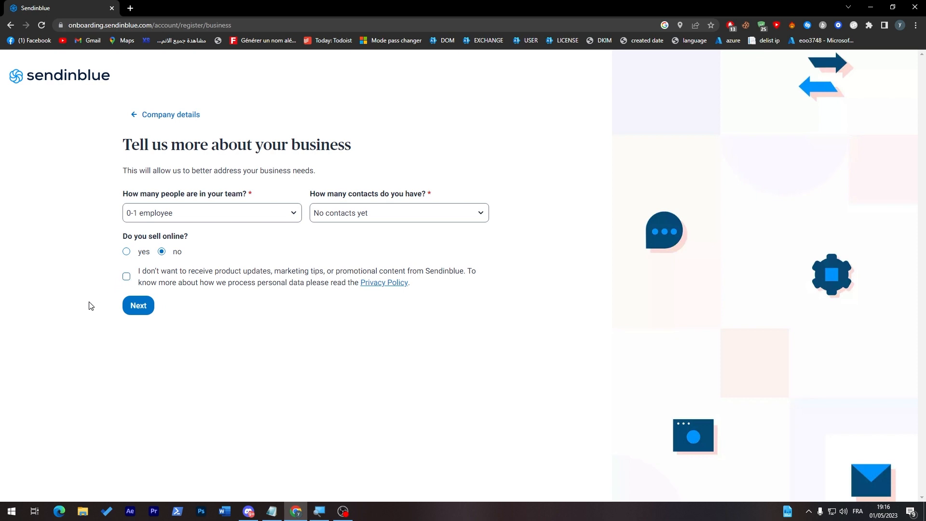
click(153, 309)
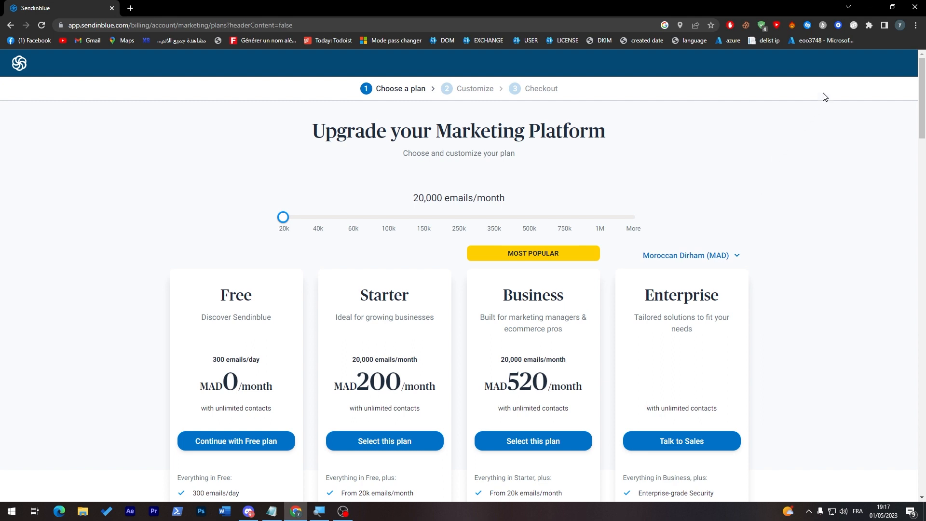
Change the currency of the plan prices to US Dollar ($)
drag(923, 99, 922, 135)
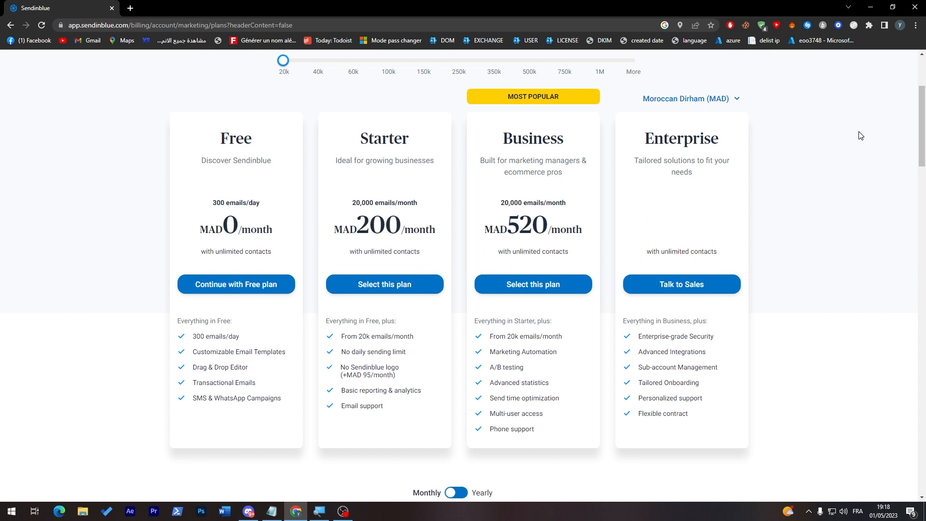
click(699, 99)
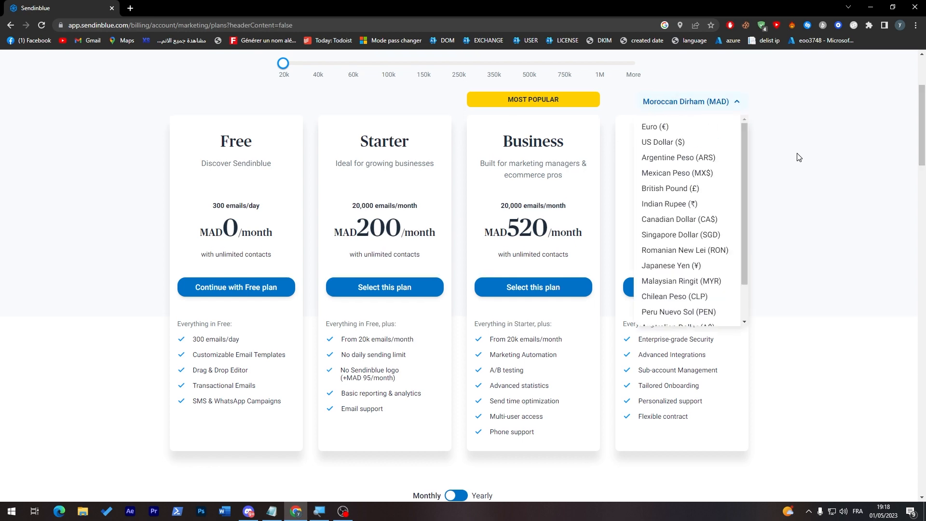
click(711, 144)
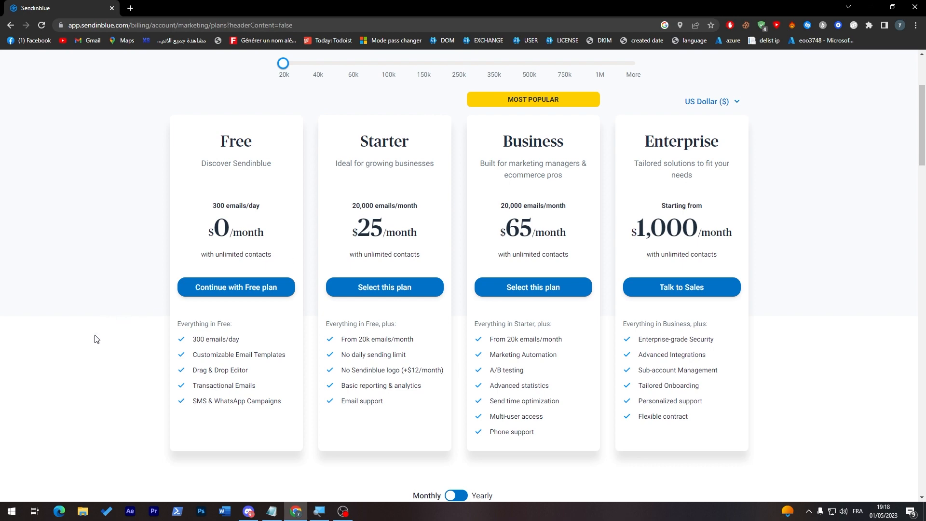
Open the Windows Calculator, divide 20000 by 30 to get the daily email allowance, and return to the plans page
click(7, 514)
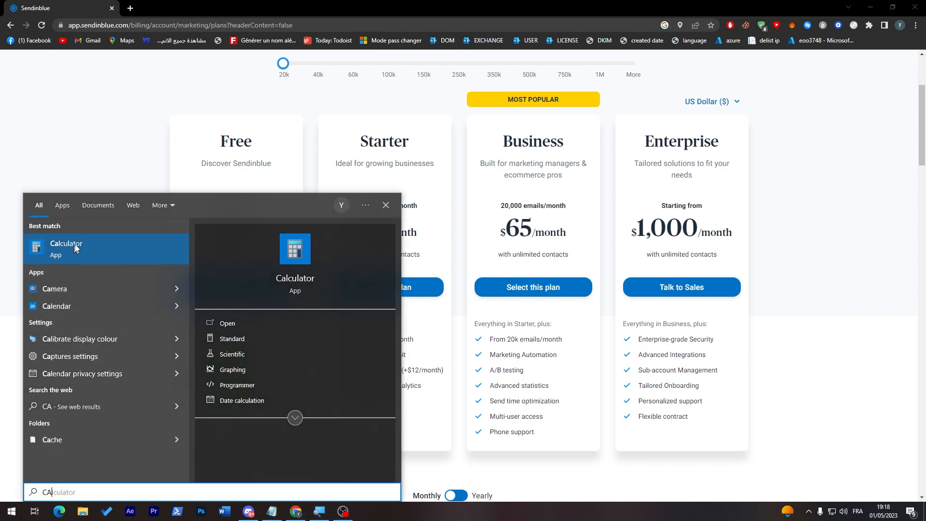
click(73, 248)
click(731, 341)
click(730, 372)
double_click(730, 371)
click(731, 371)
click(838, 250)
click(780, 340)
click(733, 370)
click(827, 370)
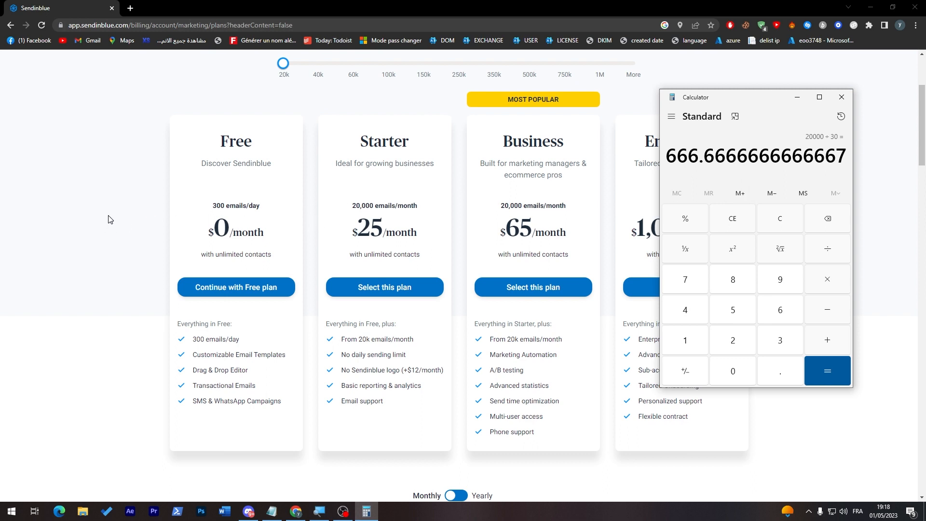
click(48, 222)
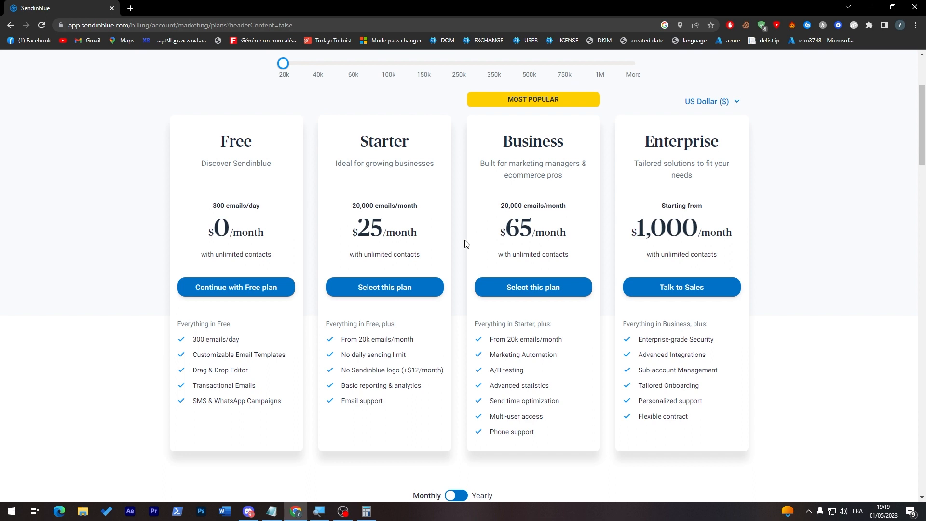
Review the plan features and continue with the Free plan
double_click(350, 340)
click(365, 364)
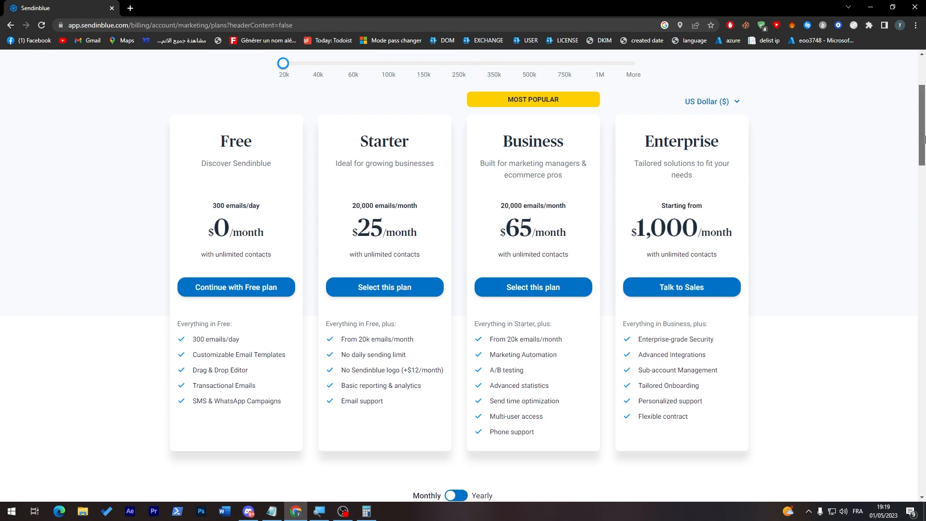
scroll(919, 162, down, 3)
drag(920, 163, 860, 105)
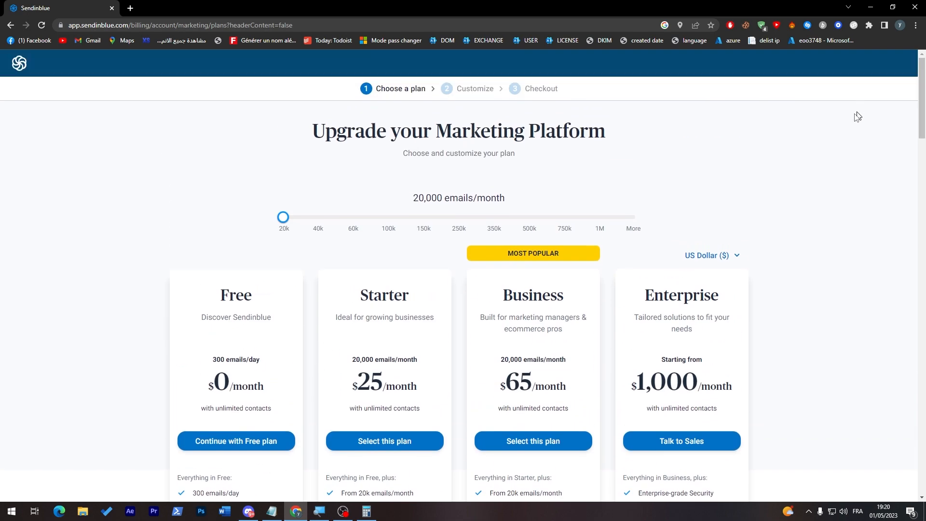
click(231, 448)
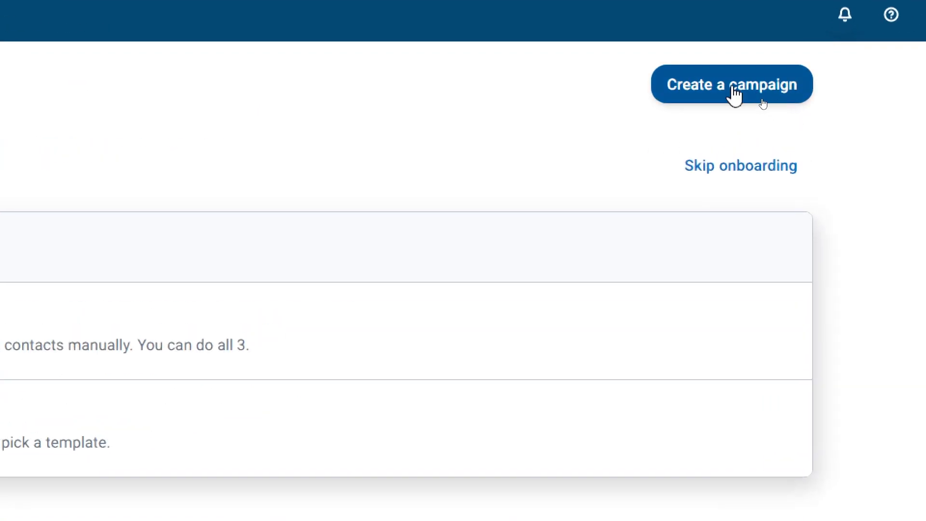
Start a standard email campaign, look at the A/B Test option, and create a Regular campaign named "Tutorial"
click(734, 96)
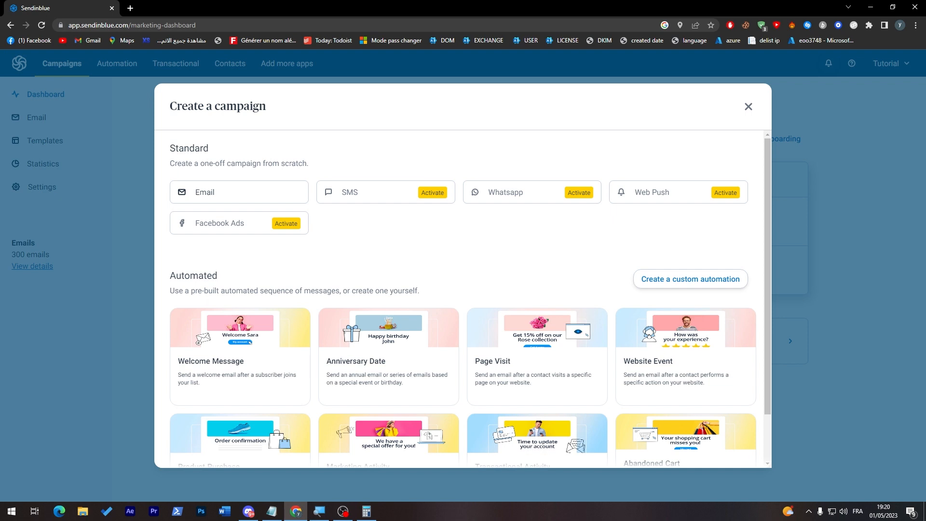
click(266, 187)
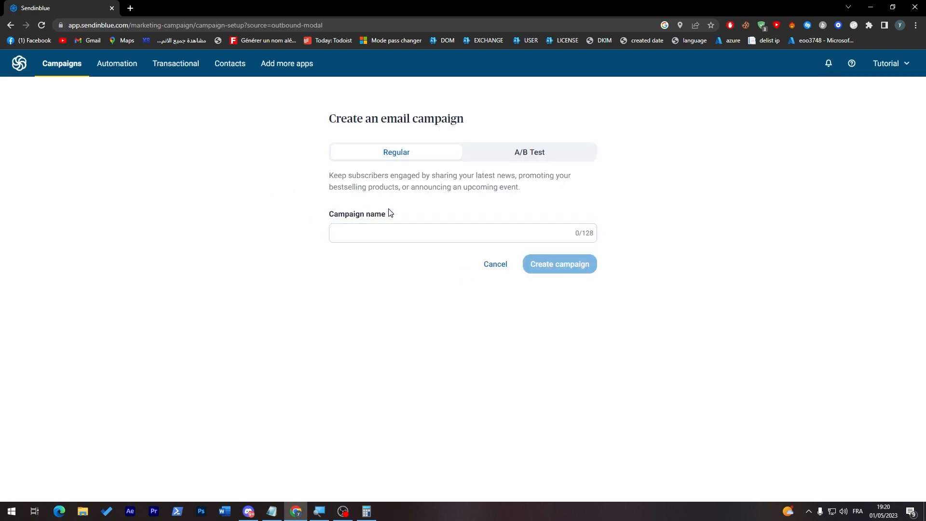
click(458, 230)
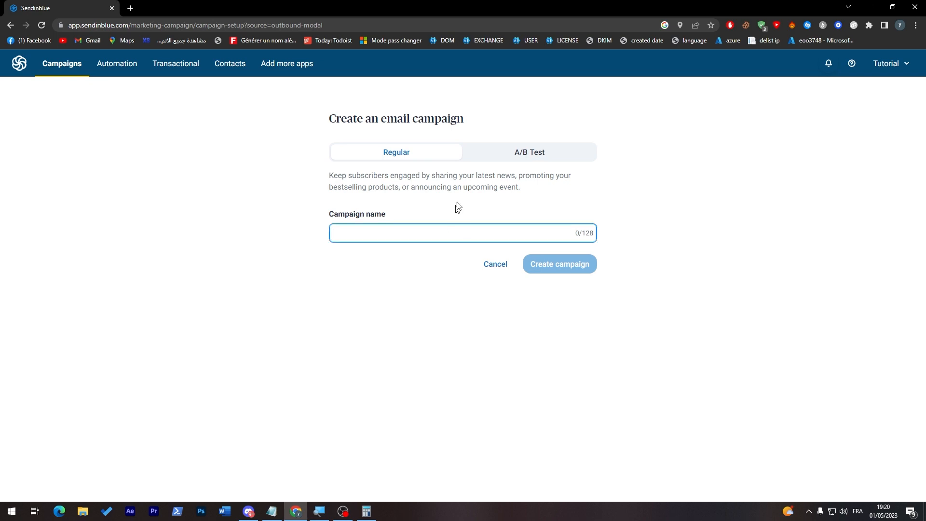
click(523, 151)
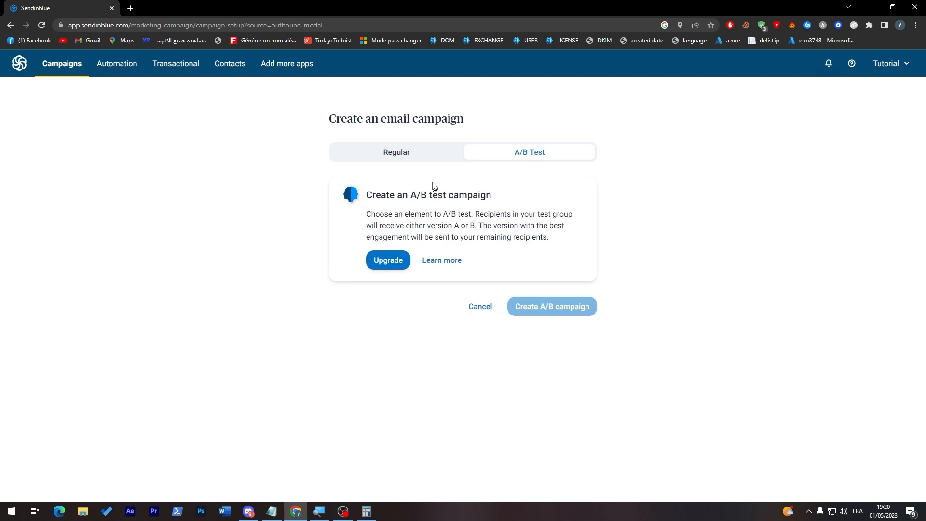
click(419, 157)
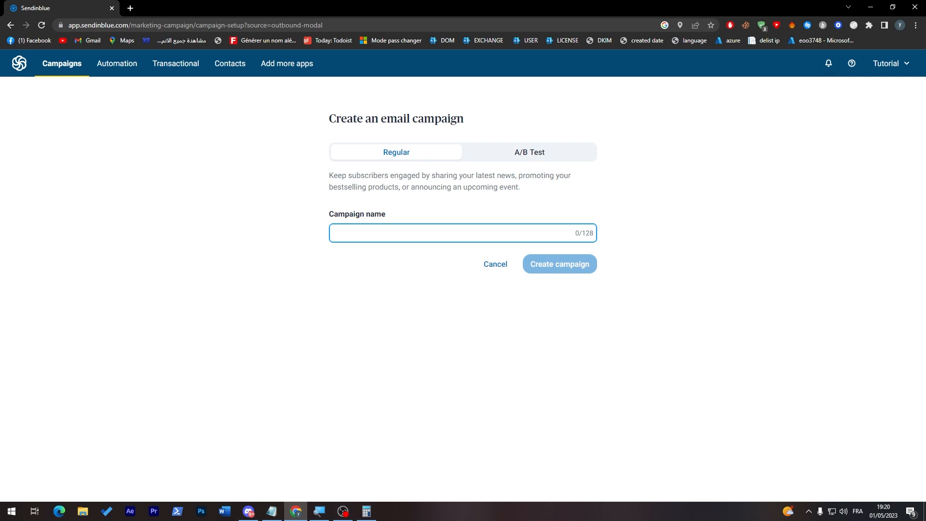
text(torial)
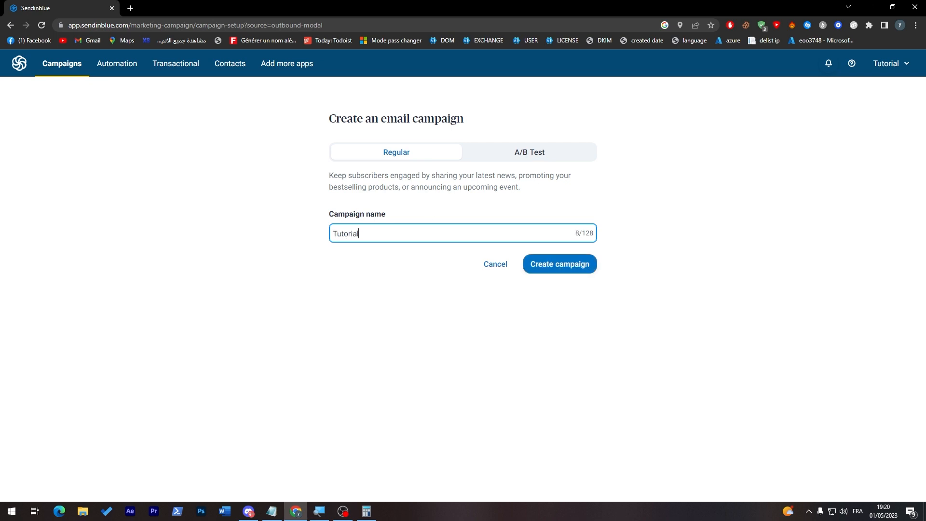
click(578, 272)
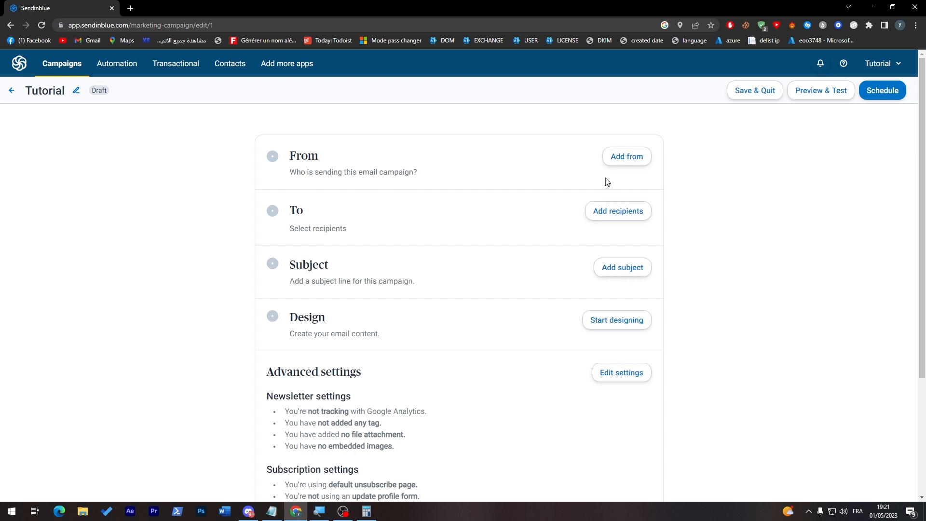
Set the campaign's sender name to "Tutorial", keeping the default sender address, and save the sender details
click(637, 155)
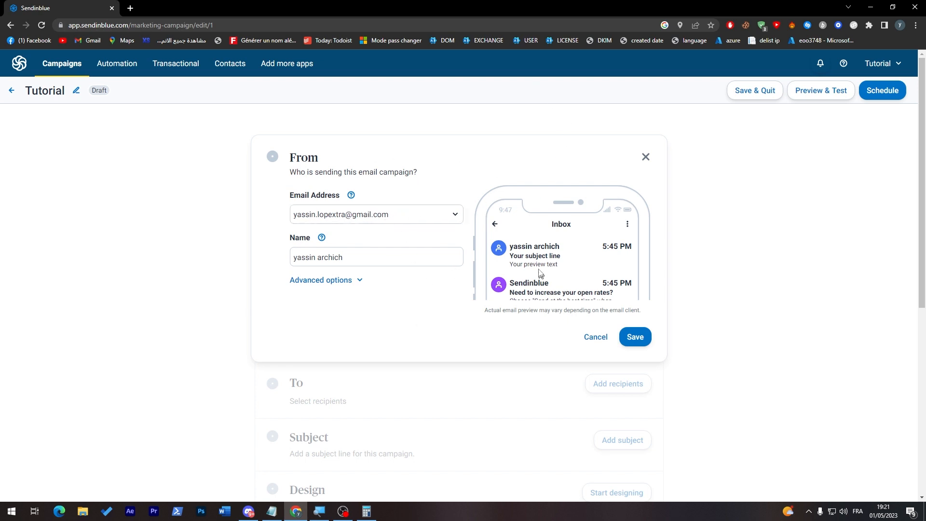
drag(356, 258, 179, 264)
key(BackSpace)
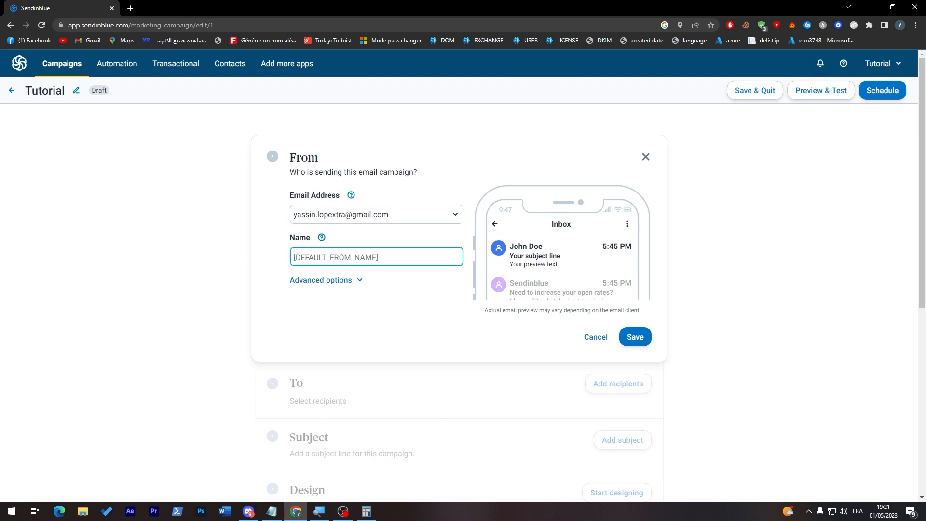
text(Tutorial)
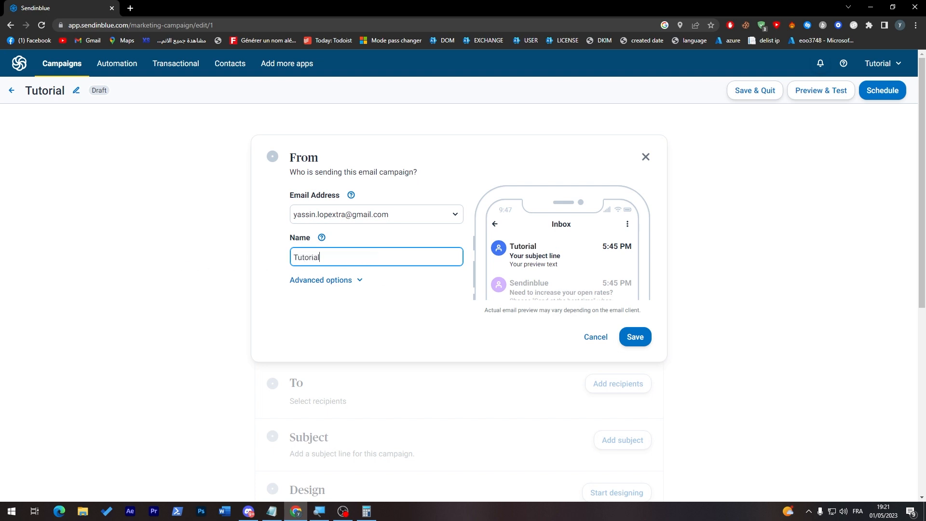
click(637, 338)
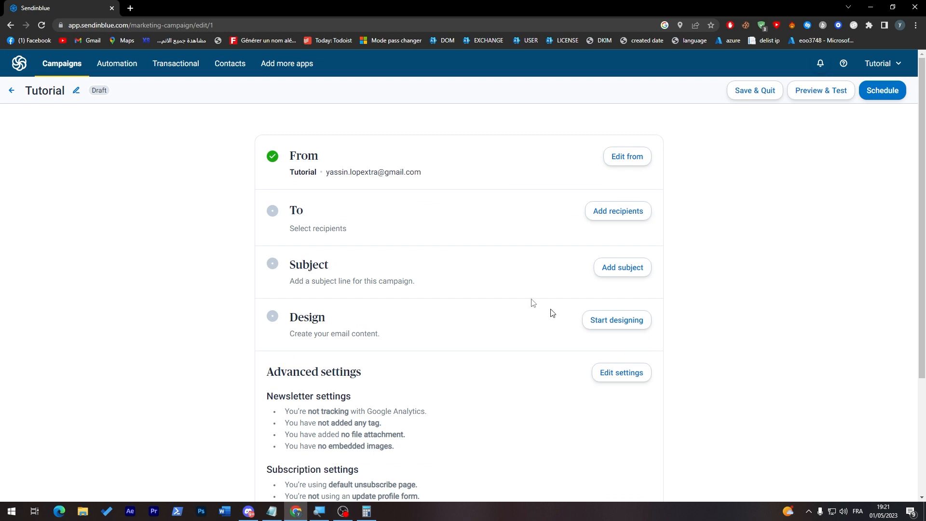
Add "Your first list" as the campaign's recipients and save the selection
click(605, 218)
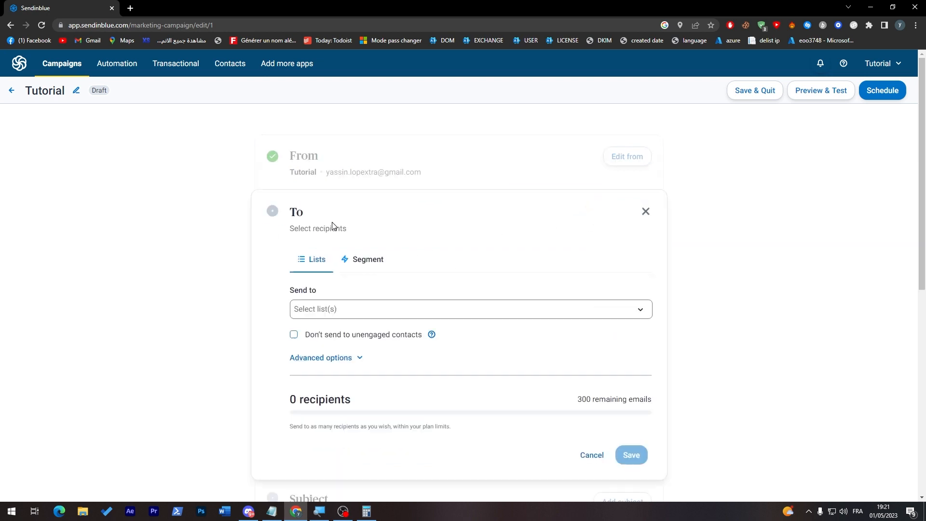
click(464, 313)
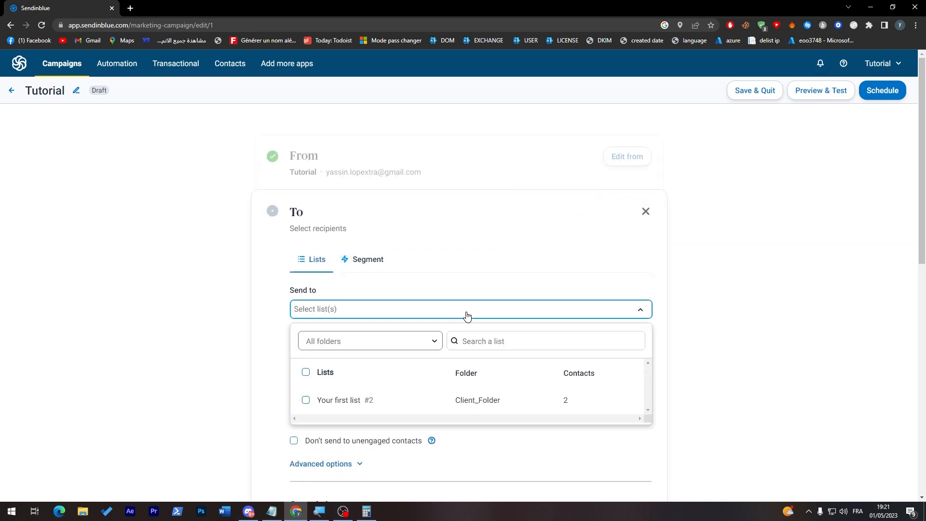
click(323, 400)
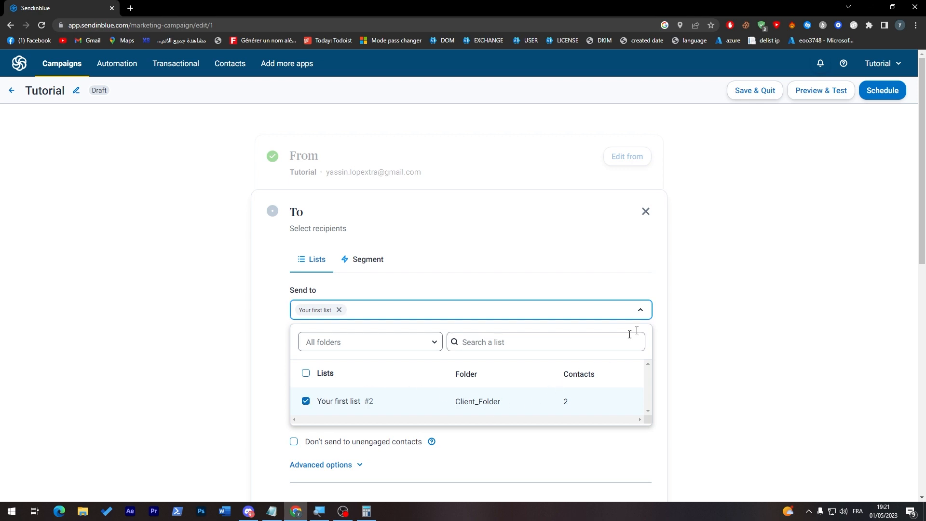
click(631, 238)
drag(922, 237, 922, 287)
click(634, 363)
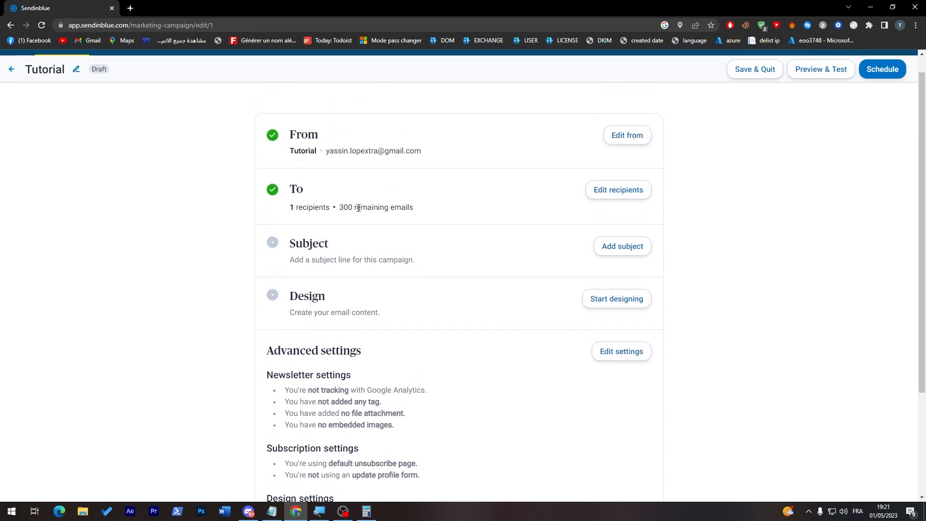
drag(339, 208, 360, 206)
click(439, 218)
double_click(321, 246)
click(352, 248)
Set the subject line to "test mail" and the preview text to "want to get some free cash", and save them
click(607, 251)
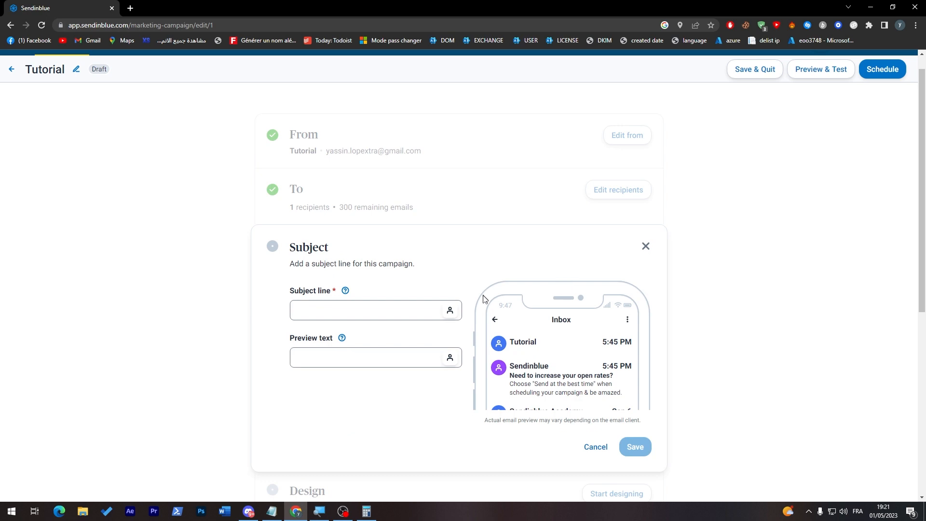
click(378, 316)
text(terst)
text(t mail)
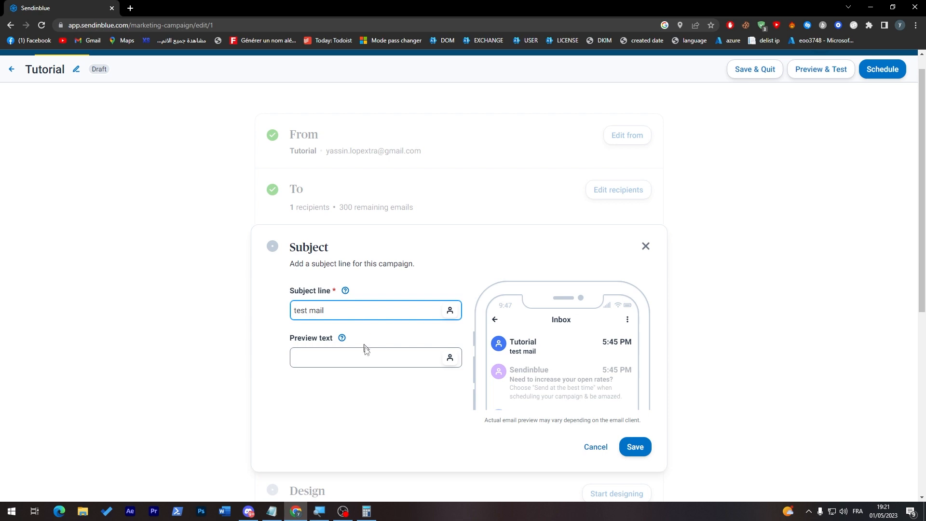
click(367, 355)
text(azeazezaeaz)
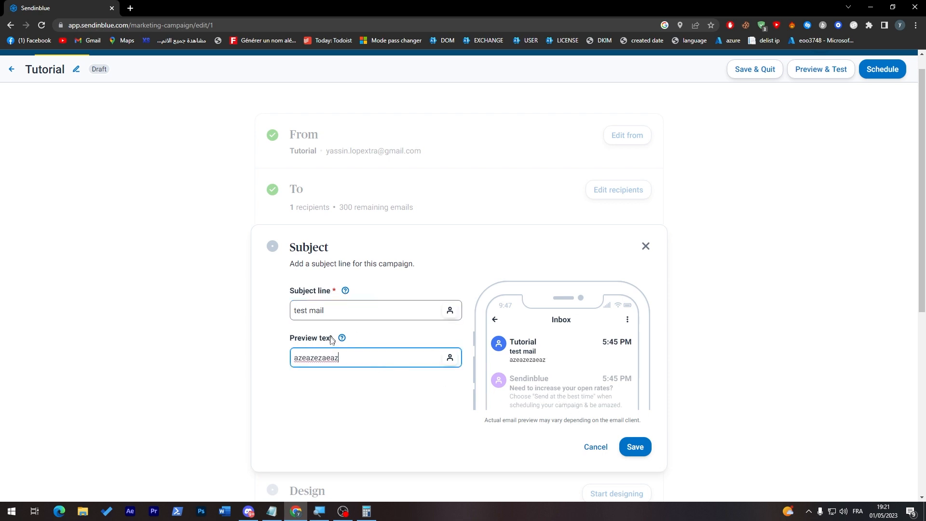
key(ctrl+a)
text(want to get some free cash)
click(636, 447)
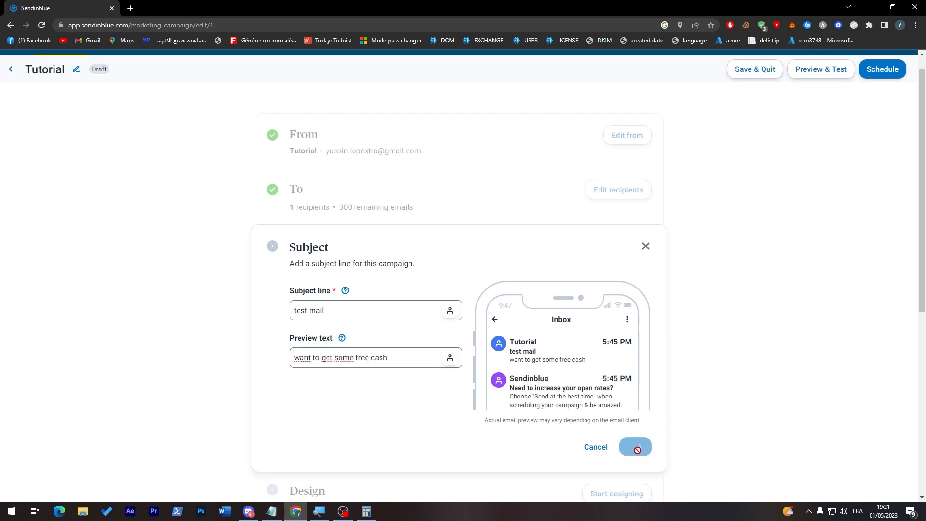
Start designing the email content using the "Default template" layout
scroll(236, 220, down, 2)
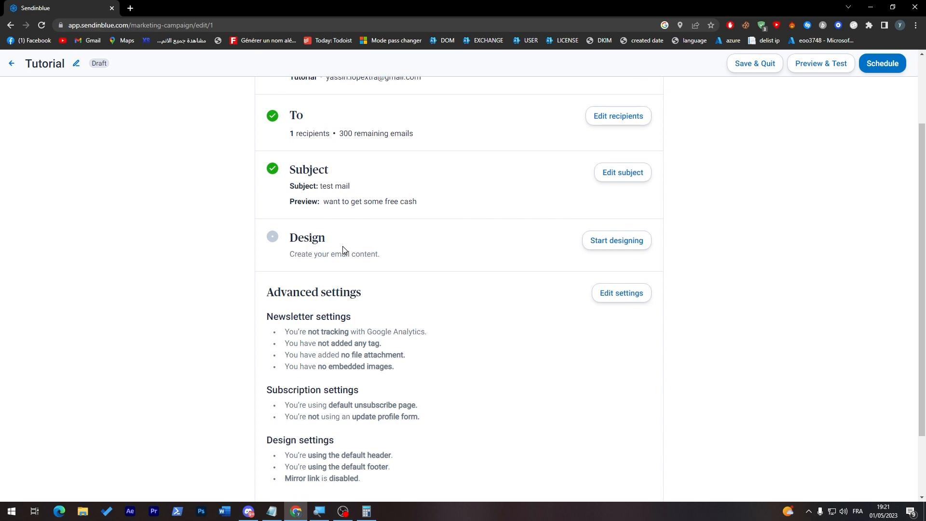
click(598, 240)
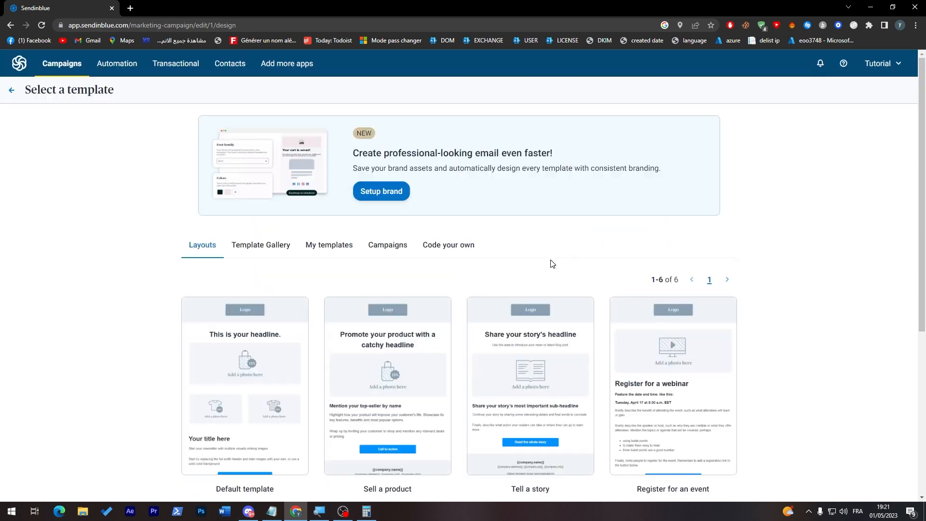
drag(925, 241, 918, 292)
mouse_move(253, 299)
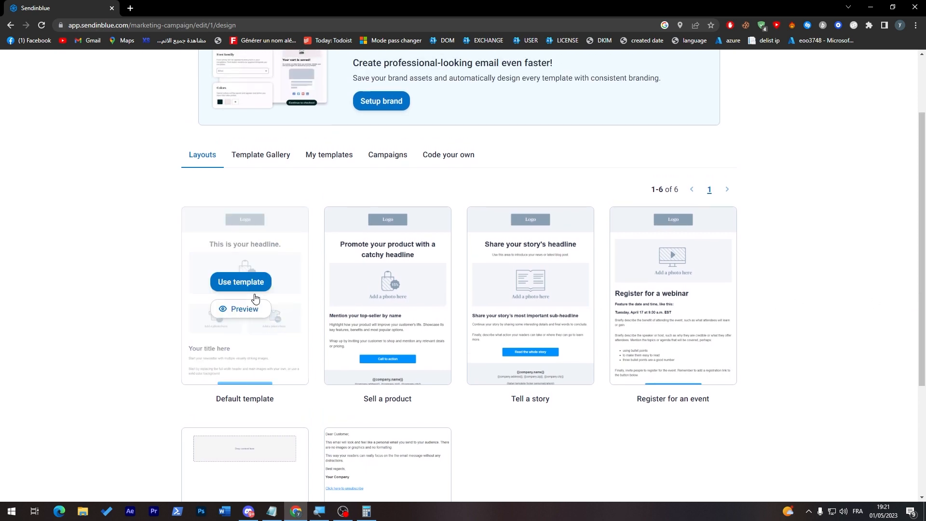
click(257, 284)
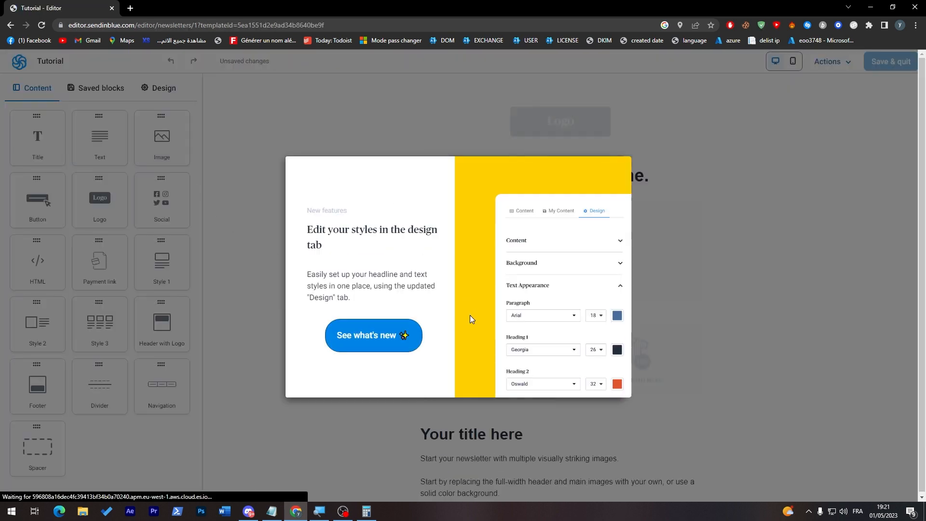
Go through all pages of the editor's new-features introduction and close it
click(393, 335)
click(376, 356)
click(378, 346)
click(374, 322)
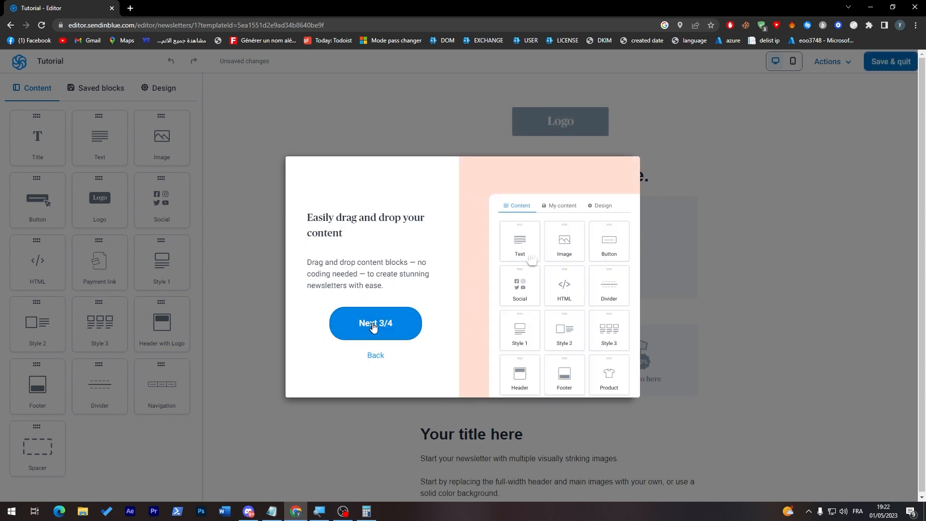
click(382, 324)
click(381, 322)
click(551, 135)
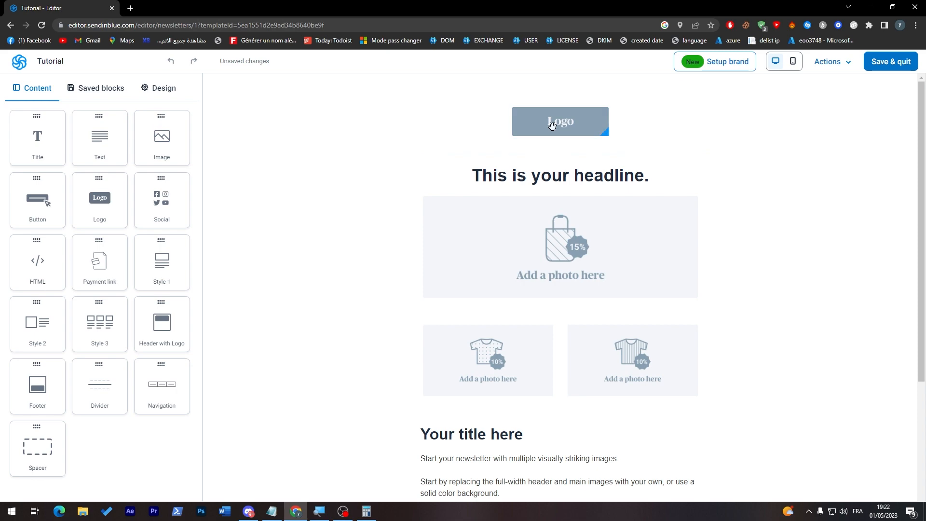
click(622, 322)
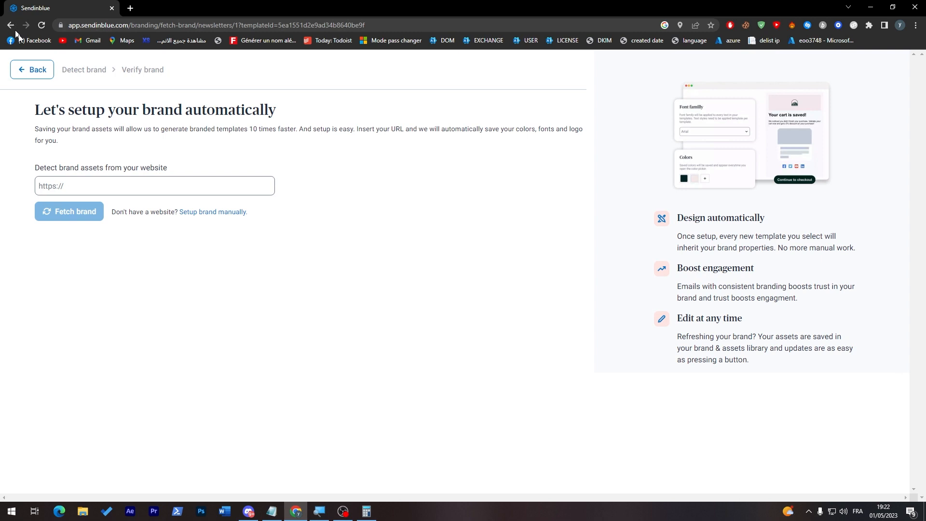
click(28, 74)
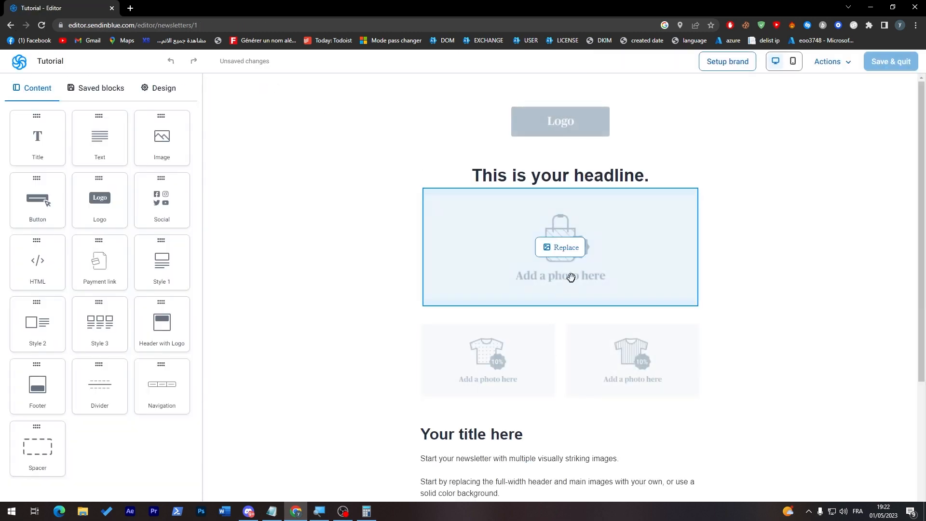
Replace the large placeholder photo below the headline with the uploaded image 15593.jpeg
click(561, 265)
click(122, 210)
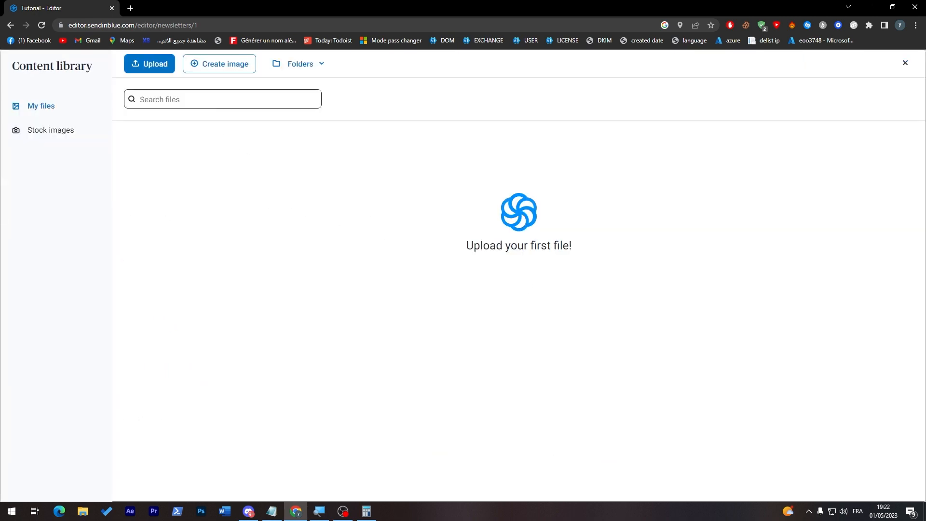
click(153, 67)
double_click(410, 109)
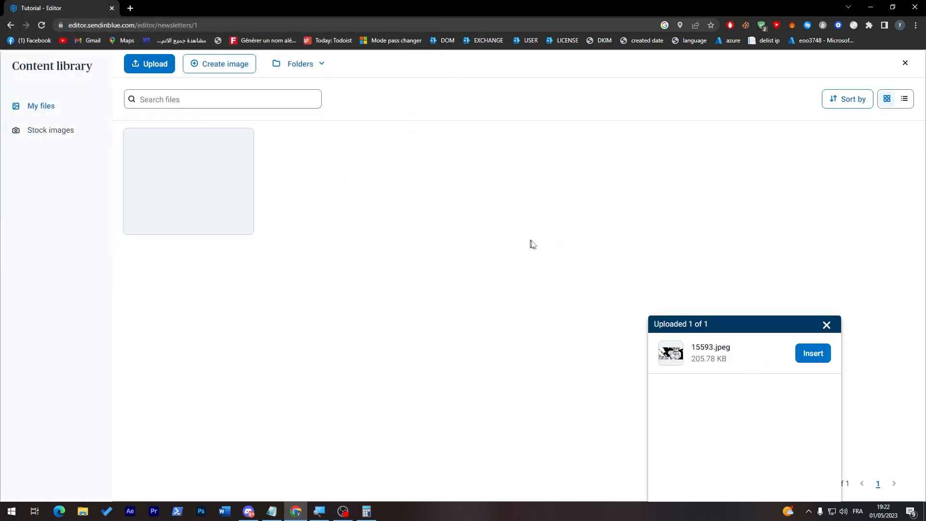
click(821, 357)
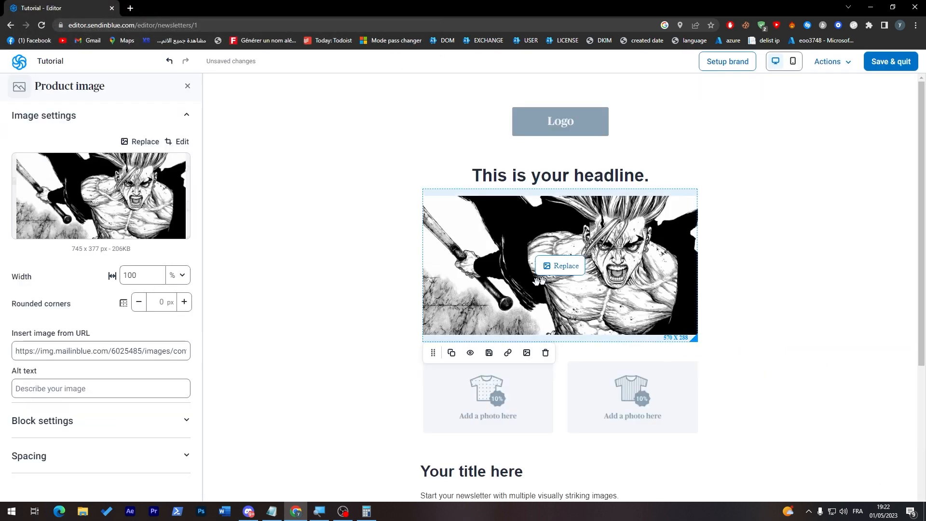
click(760, 278)
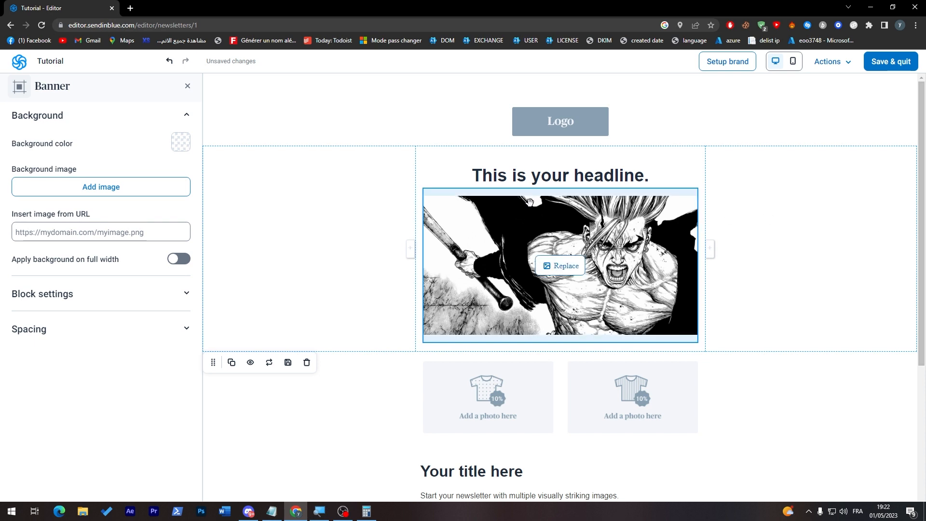
Check the headline's text settings and the remaining template blocks, and save the design and quit the editor
click(522, 179)
triple_click(521, 176)
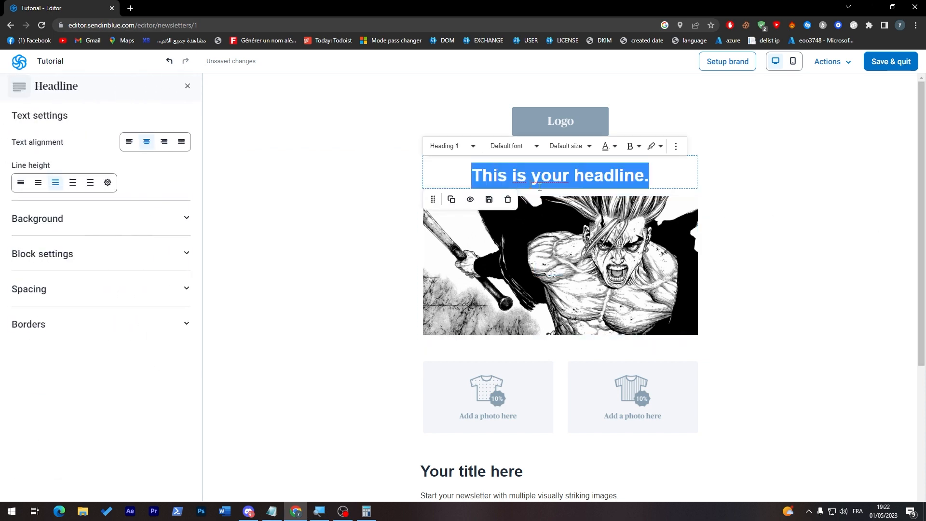
click(797, 243)
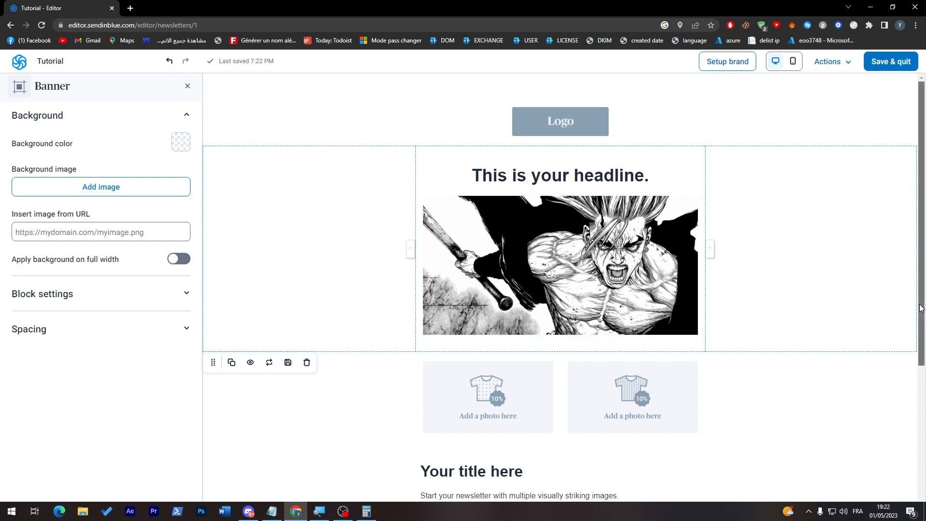
scroll(903, 304, down, 4)
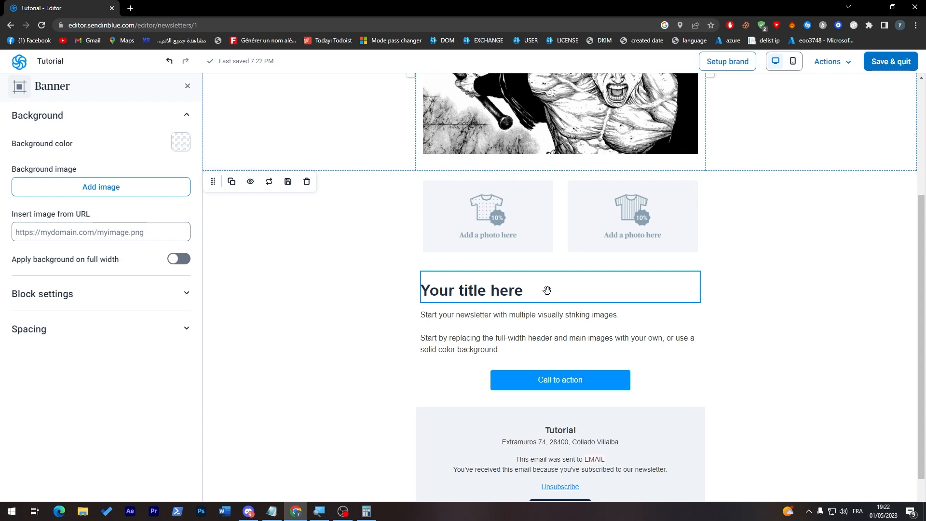
click(879, 62)
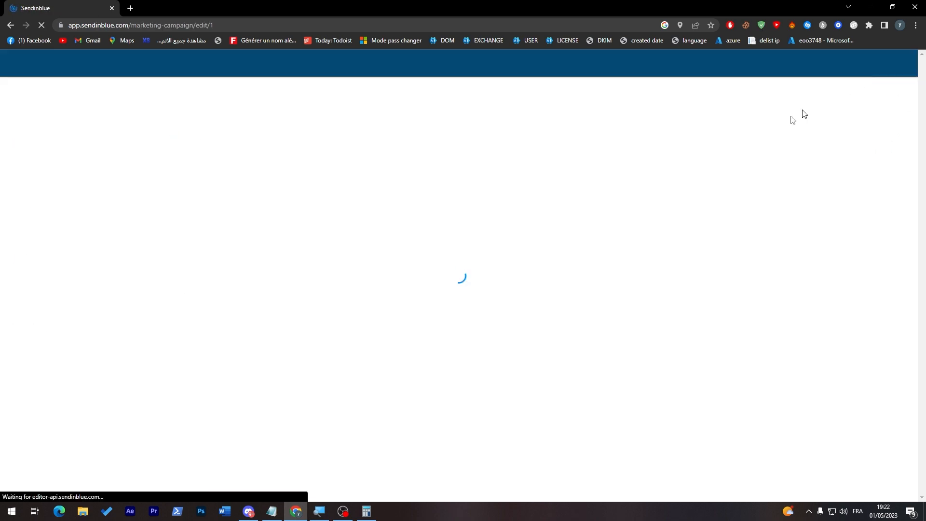
Review and save the Tutorial campaign, quitting its setup, and check the drafts and full campaign lists
scroll(903, 258, down, 6)
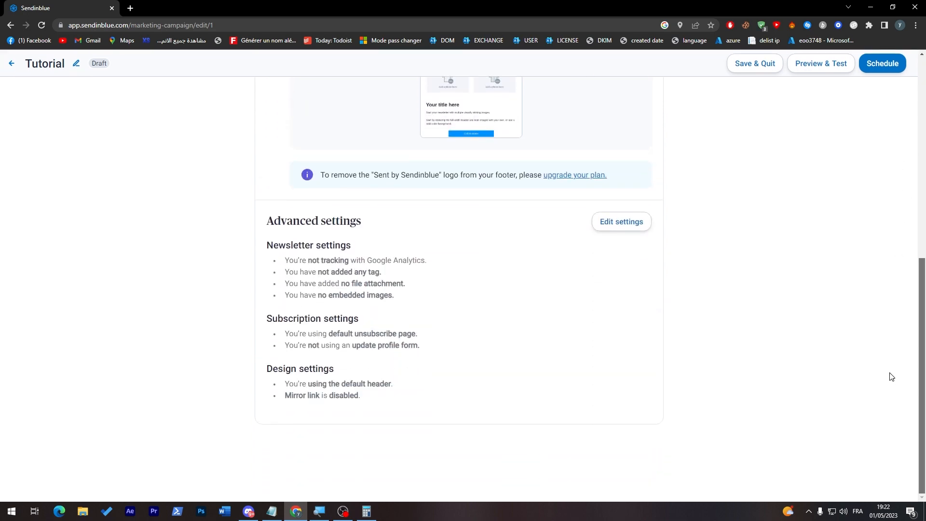
scroll(892, 376, up, 10)
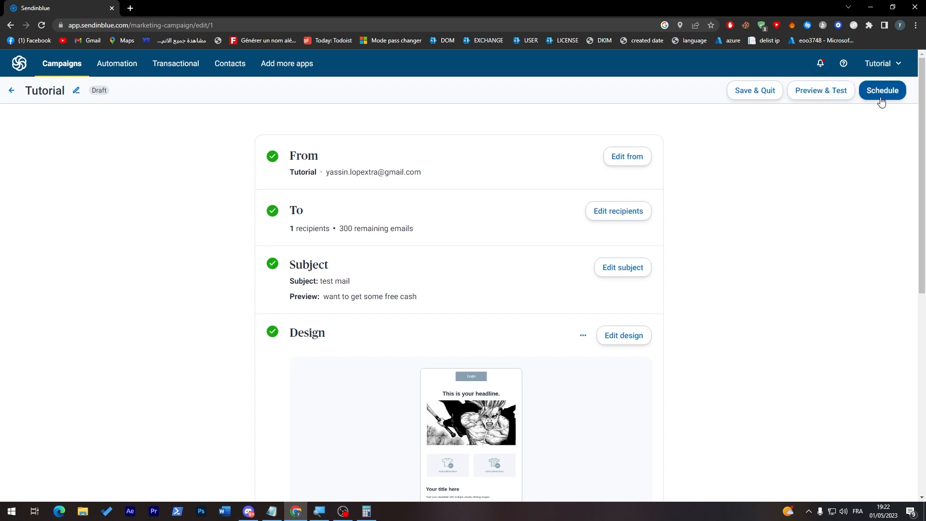
click(742, 101)
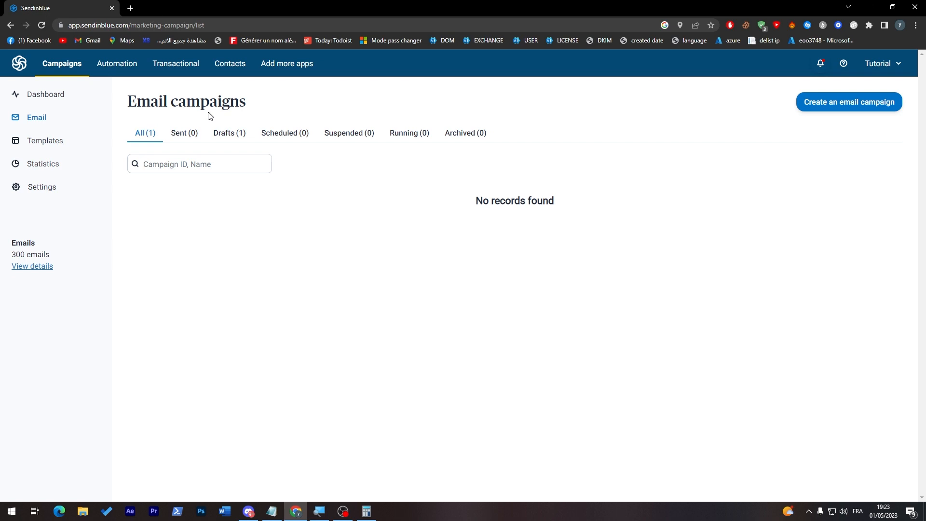
click(230, 133)
click(144, 133)
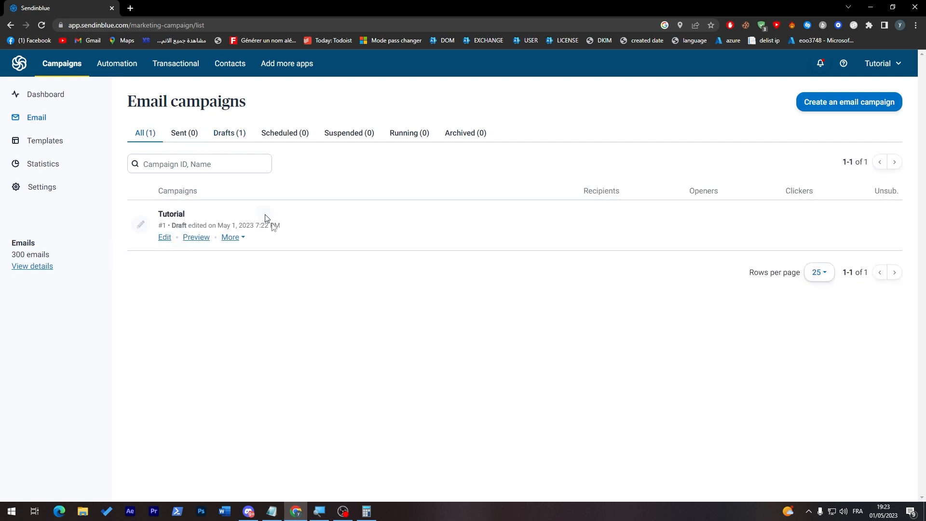
Send a test email of the Tutorial campaign to the saved test recipient and close the test preview
click(231, 238)
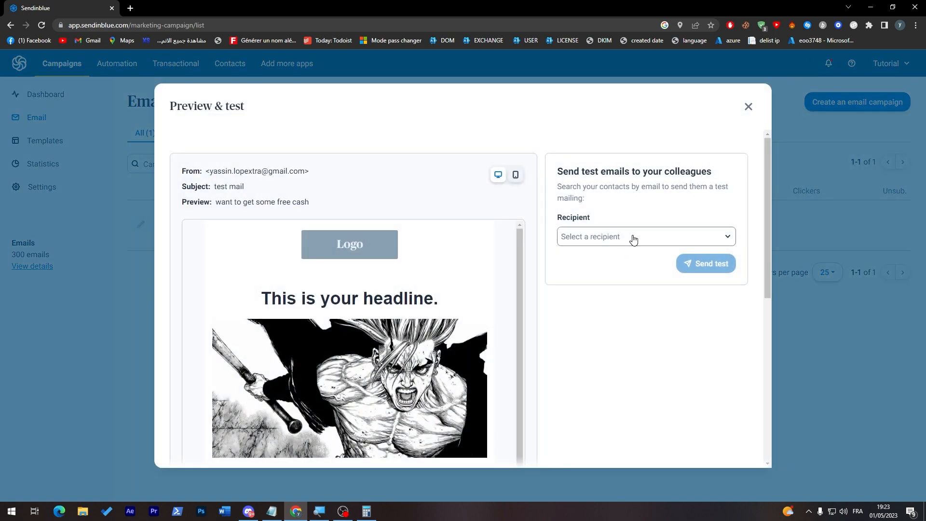
click(630, 237)
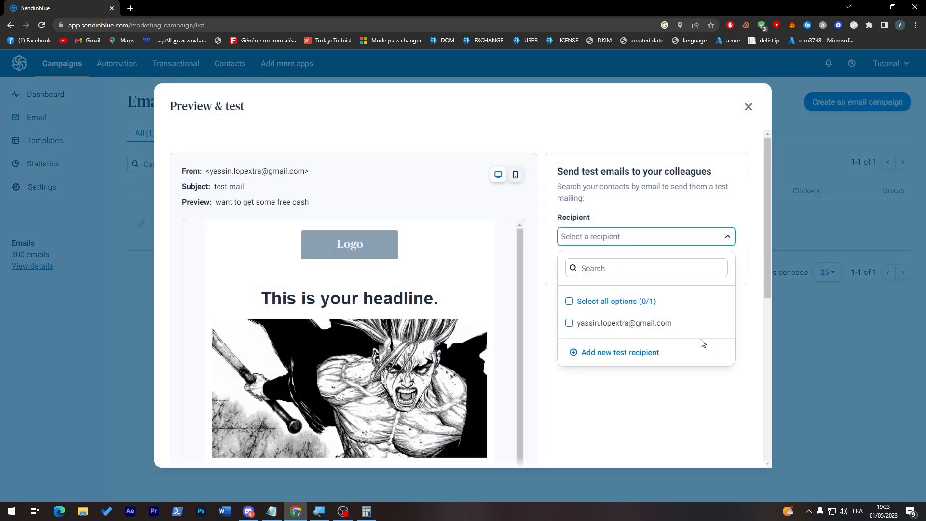
click(607, 324)
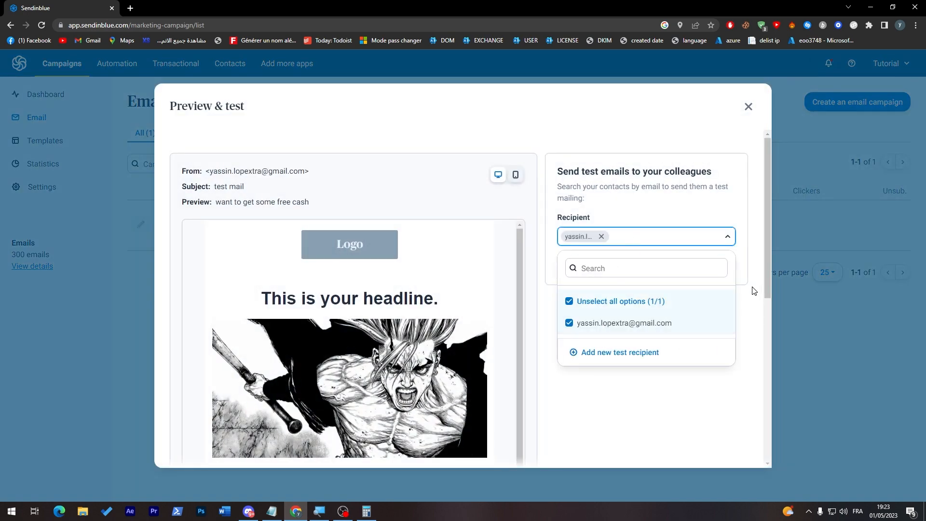
click(754, 291)
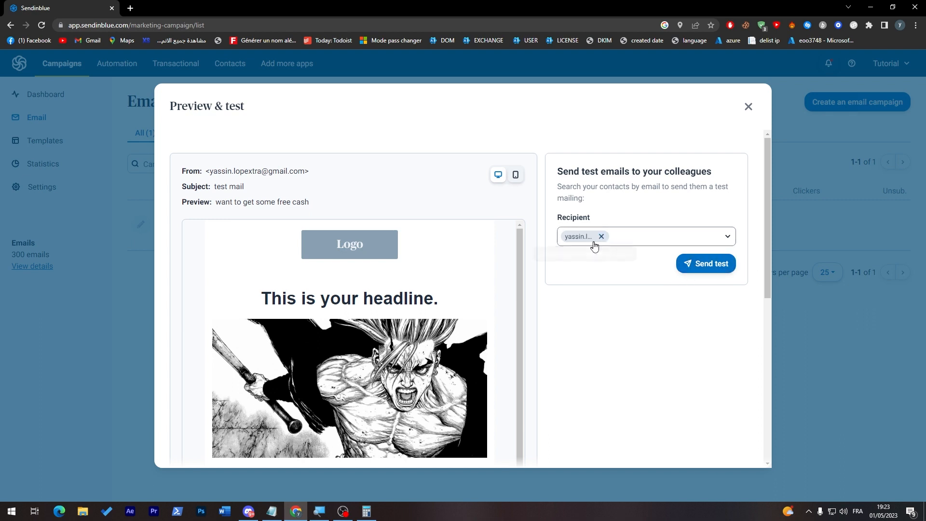
click(712, 267)
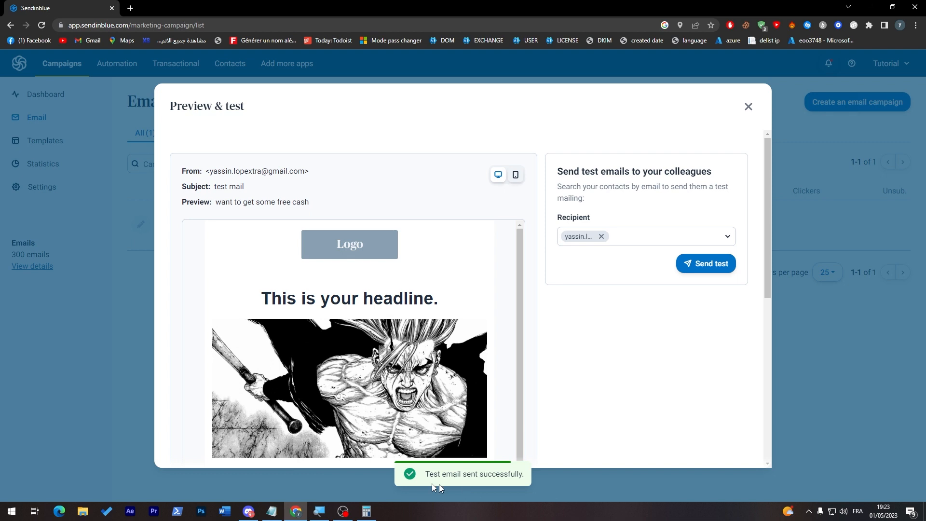
click(748, 106)
Open a new browser tab, and reopen the Tutorial campaign's test-sending dialog in Sendinblue with its recipient list expanded
click(130, 8)
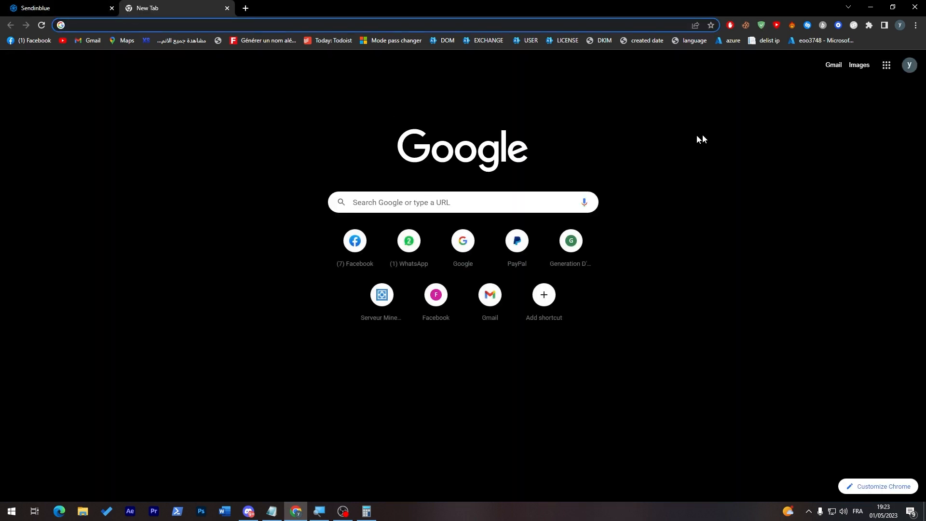
click(105, 7)
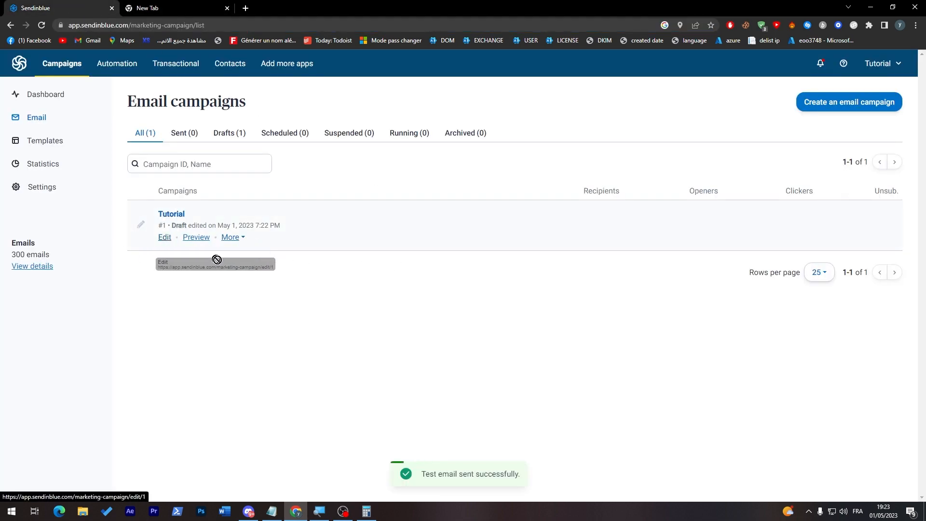
click(231, 237)
click(241, 276)
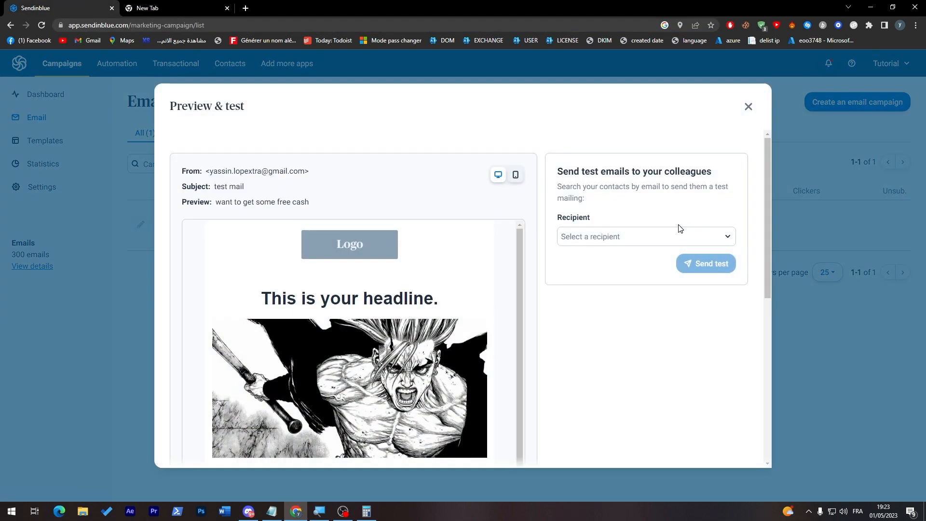
click(675, 236)
Switch to Gmail in the new browser tab and open the Sendinblue welcome email from the inbox
click(209, 6)
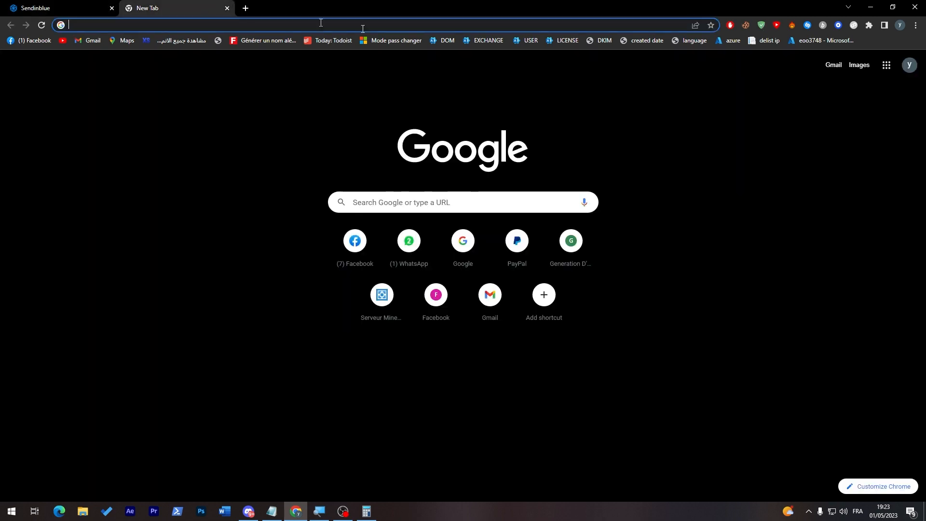
click(908, 67)
click(832, 68)
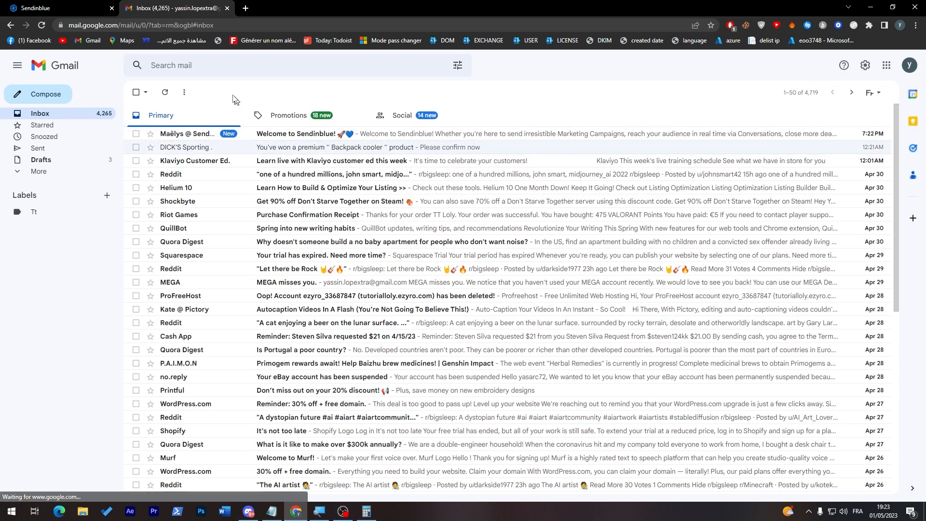
click(376, 137)
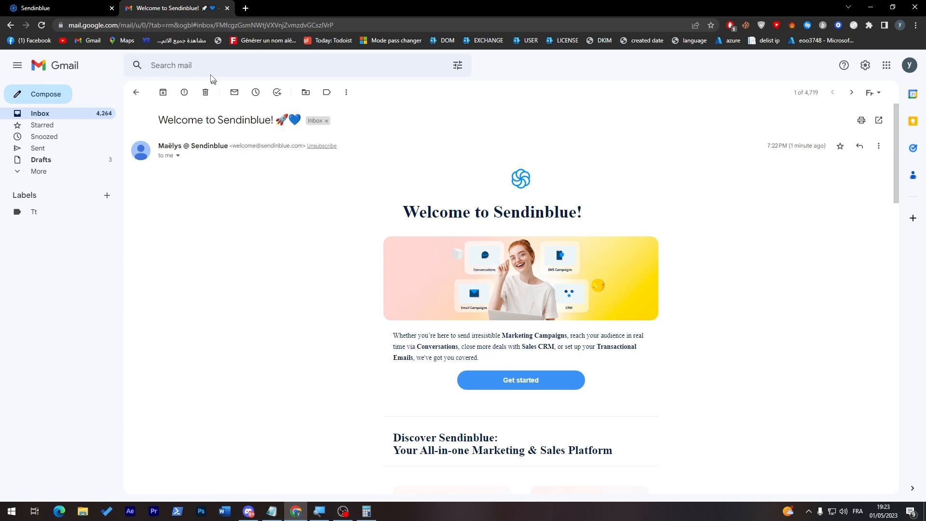
Return to Sendinblue and send another test of the campaign to the saved test recipient
click(50, 4)
click(615, 322)
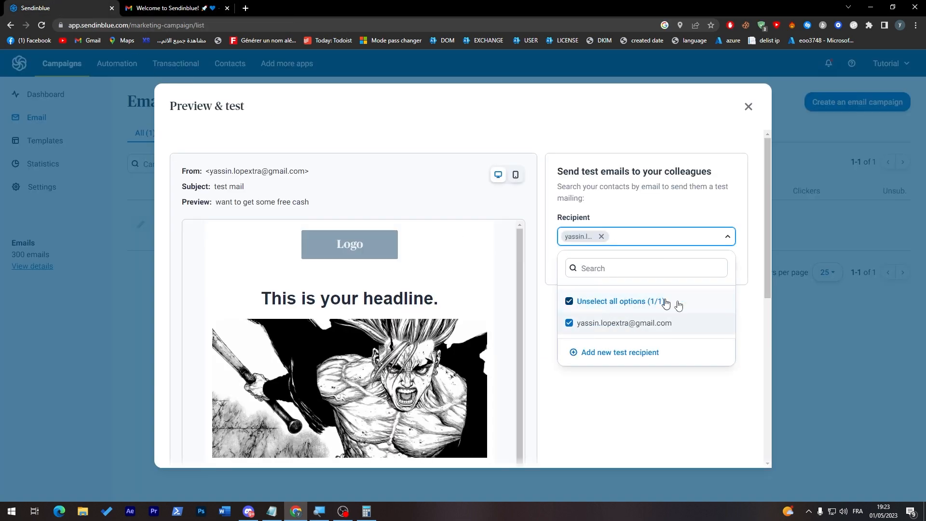
click(704, 264)
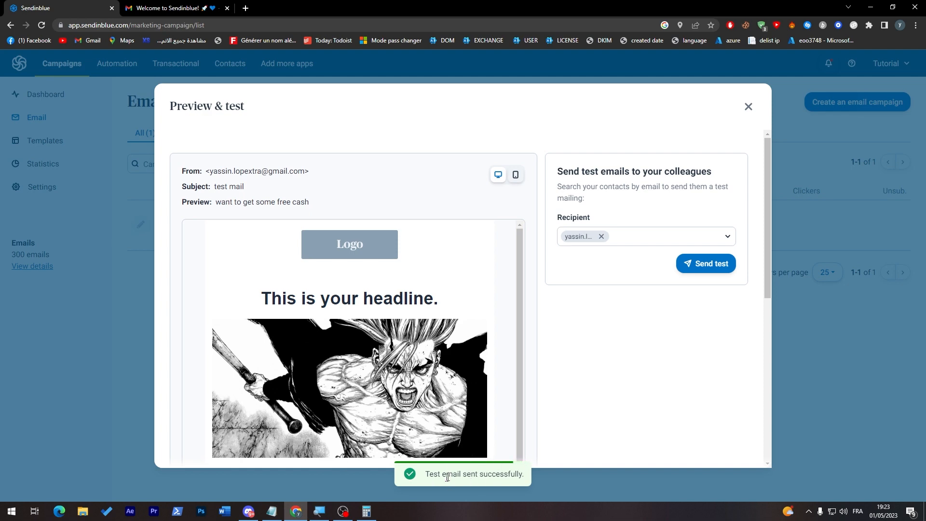
Switch back to Gmail and open the "TEST - test mail" conversation from the Spam folder
click(174, 8)
click(48, 172)
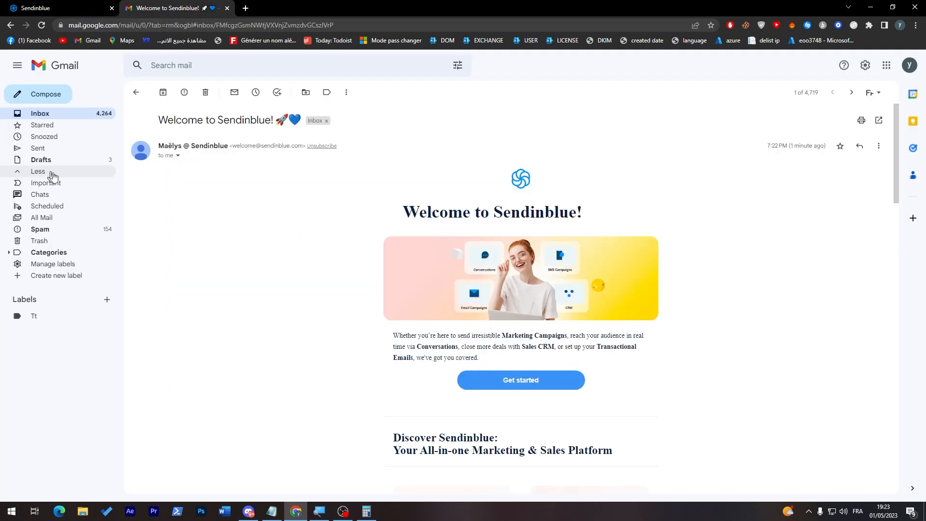
click(67, 230)
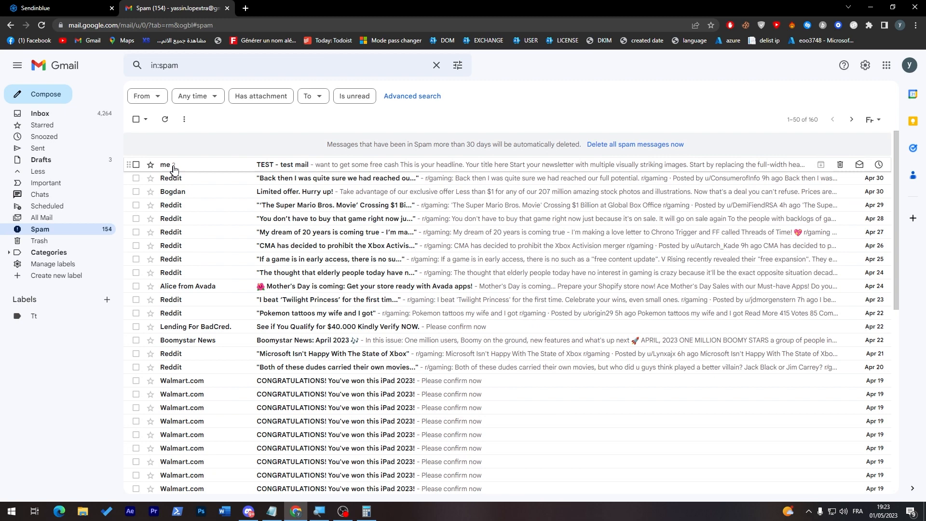
click(235, 166)
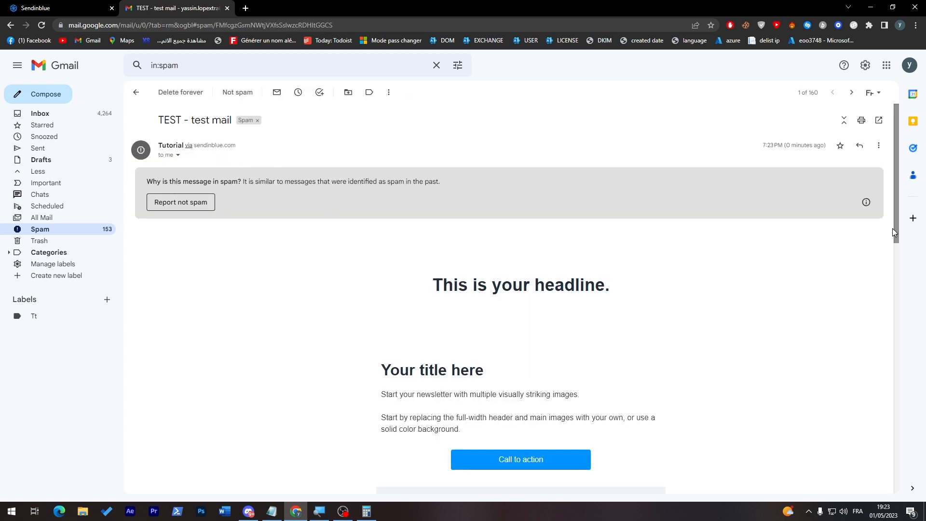
Read through both test messages in the conversation, and return to Sendinblue and close the campaign's test preview
scroll(892, 260, down, 8)
scroll(885, 260, up, 6)
scroll(882, 260, up, 2)
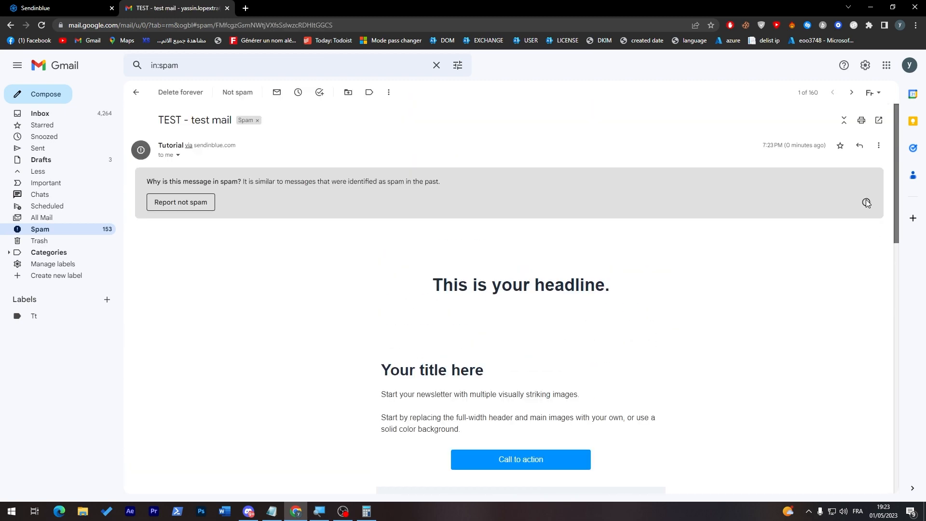
scroll(870, 312, down, 12)
scroll(886, 443, up, 5)
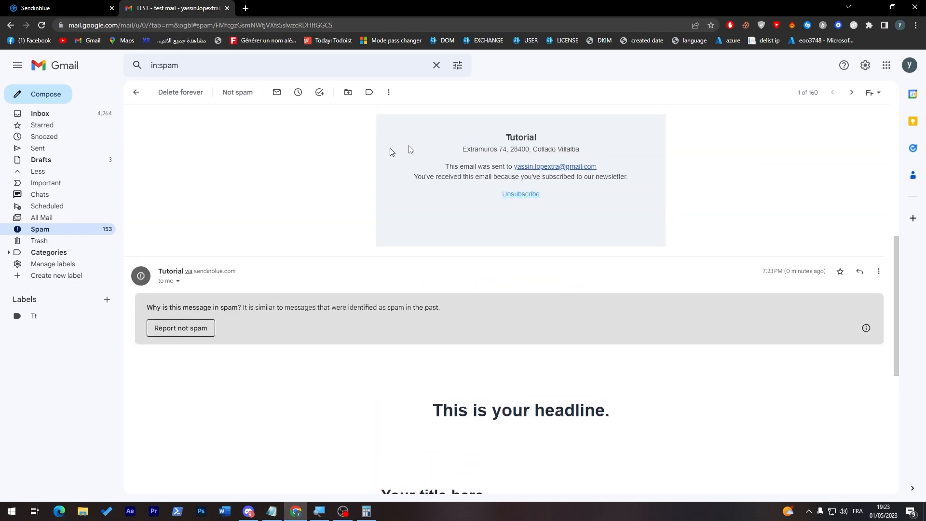
scroll(875, 434, down, 6)
scroll(882, 434, up, 1)
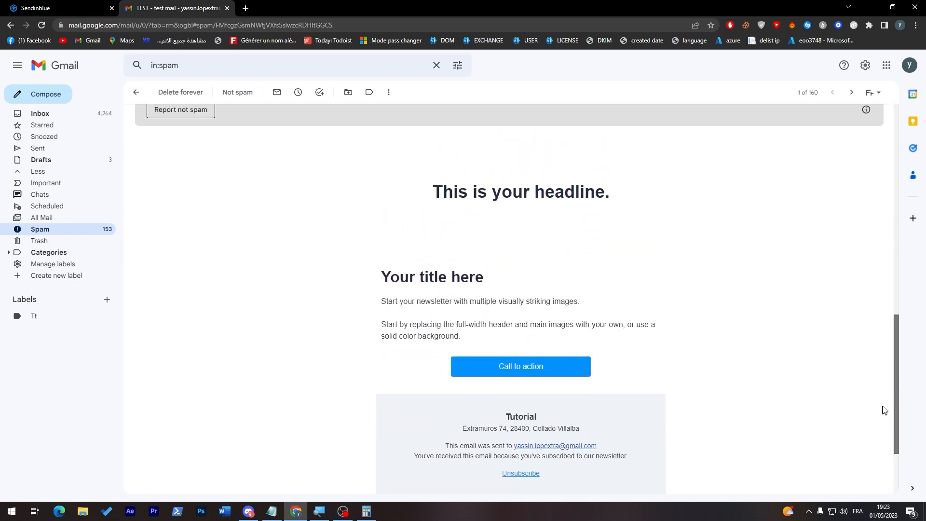
scroll(868, 232, up, 2)
click(62, 8)
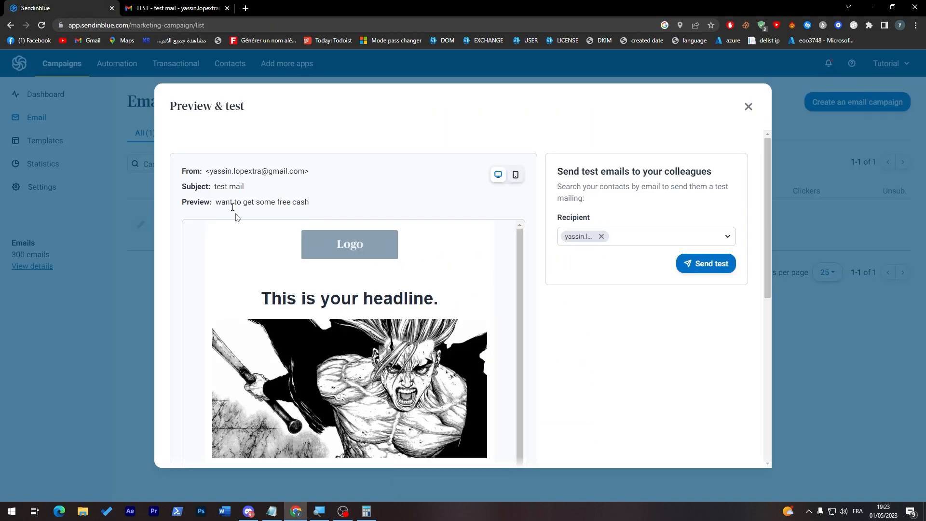
click(747, 107)
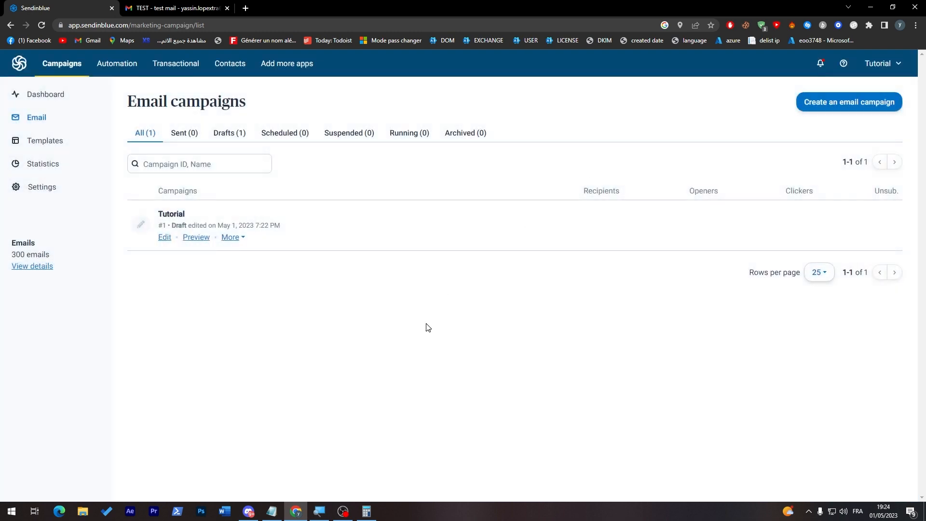